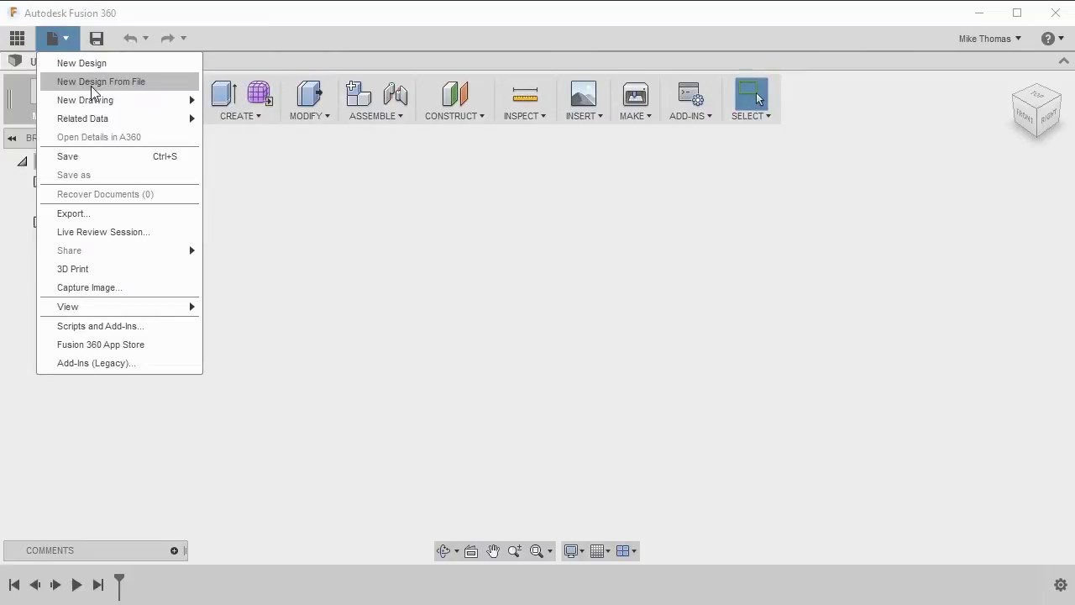
Step: Open Lid1.f3d as a new design from file
click(91, 81)
click(199, 160)
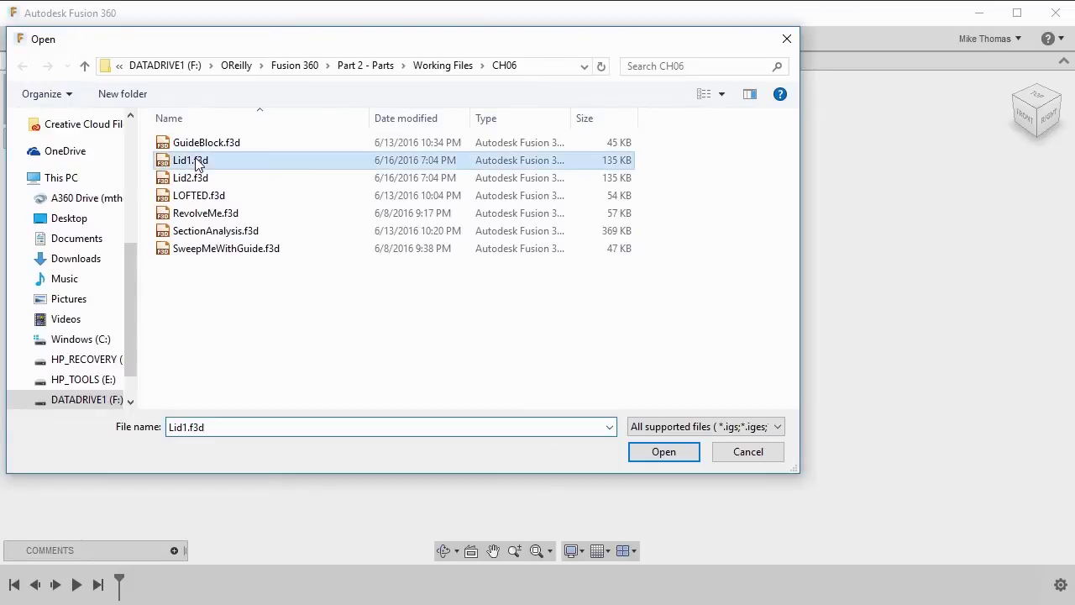
click(663, 452)
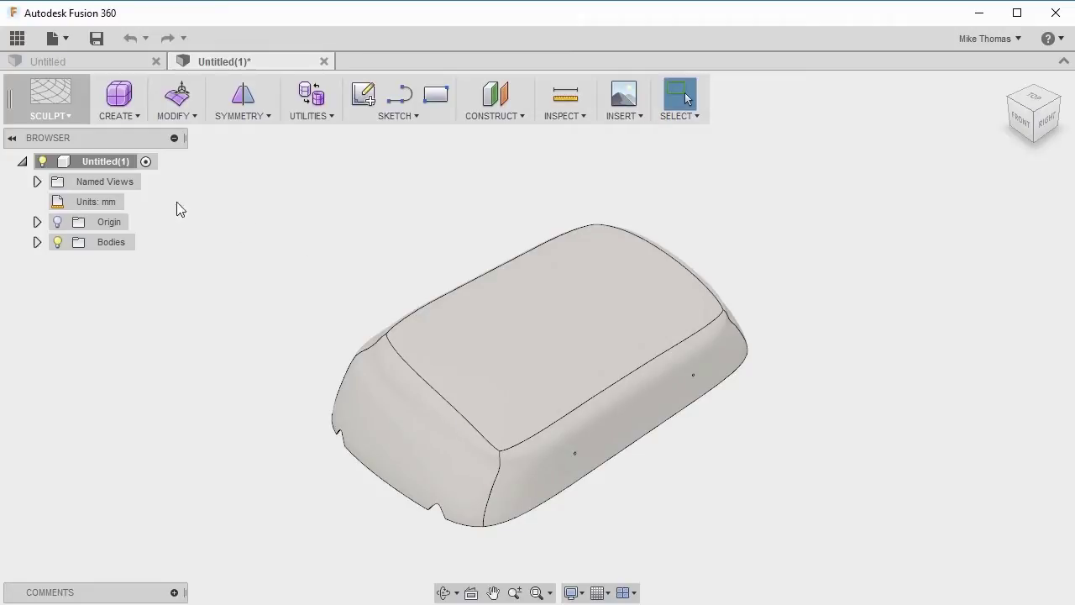
Step: Switch from SCULPT to MODEL, orbit to show the lid's hollow interior, and begin a sketch
click(52, 101)
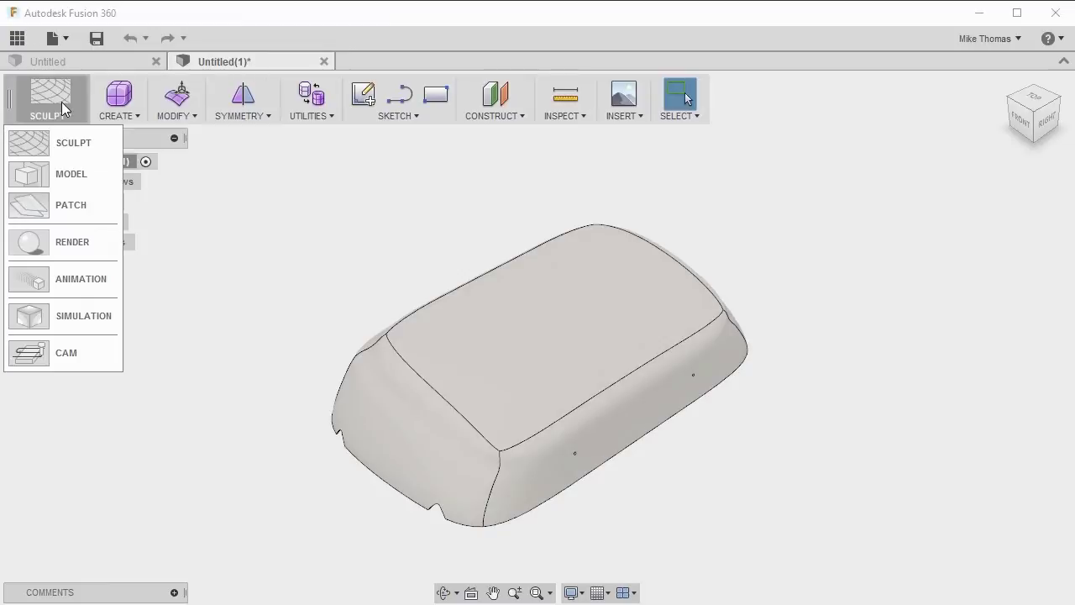
click(76, 173)
shift+middle_drag(379, 351, 488, 318)
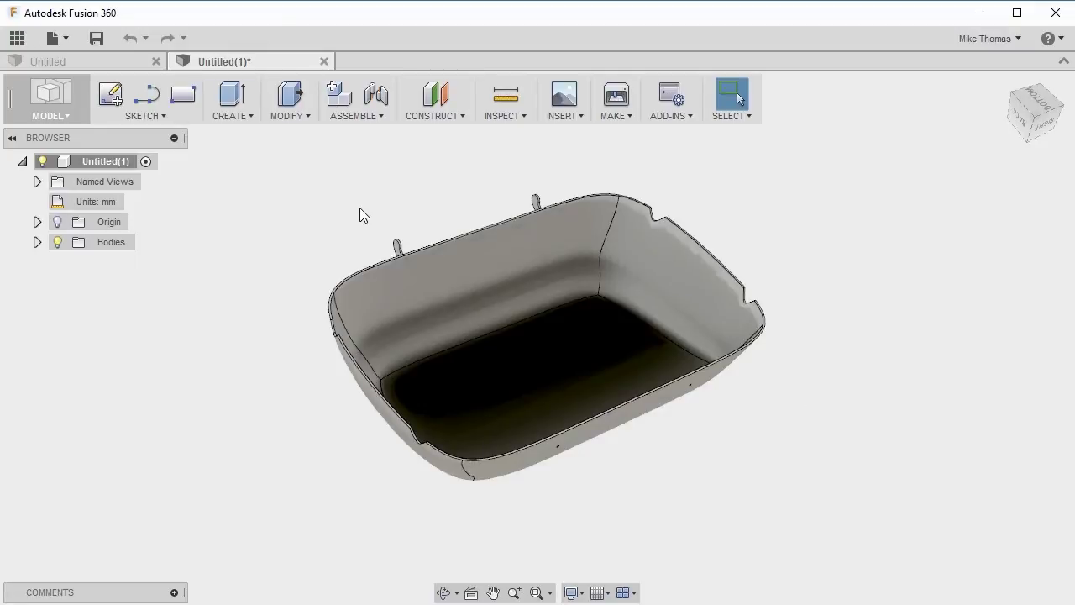
click(112, 99)
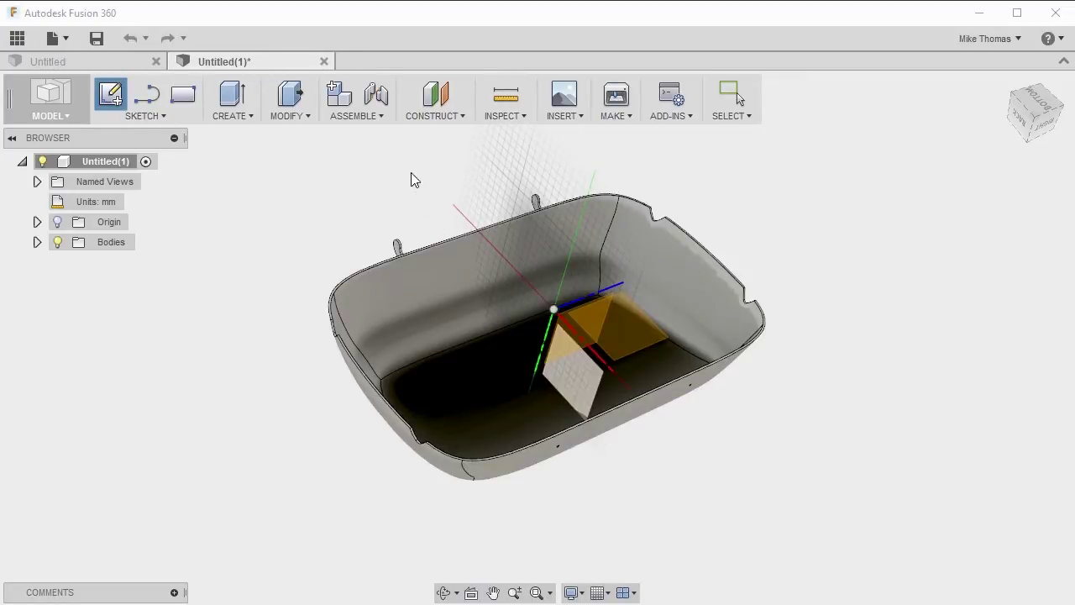
Step: Place Sketch1 on a side origin plane and slice it to expose the lid's wall cross-section
click(567, 373)
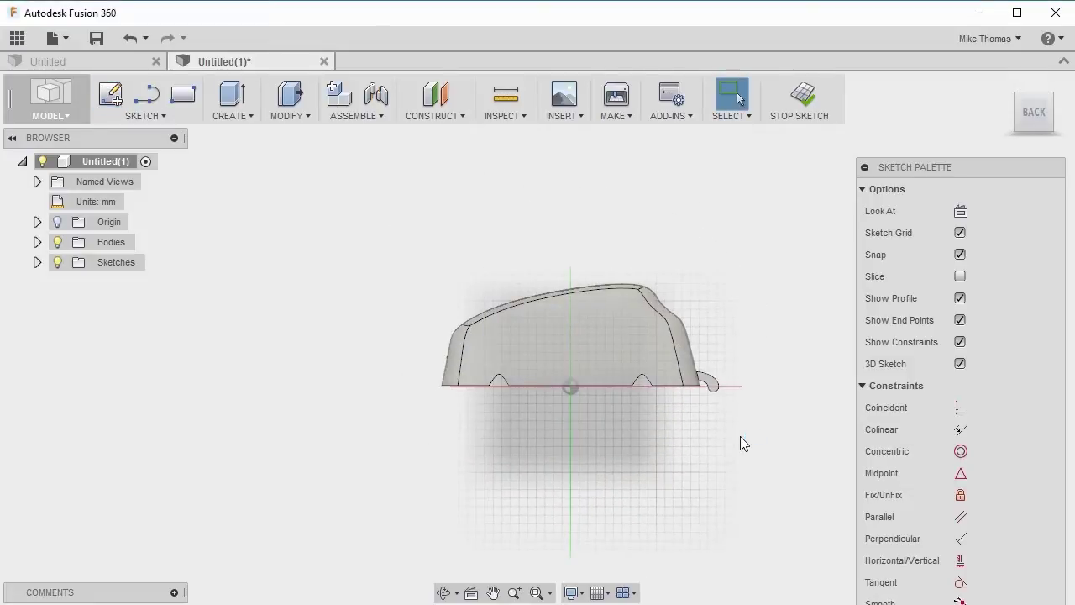
click(37, 262)
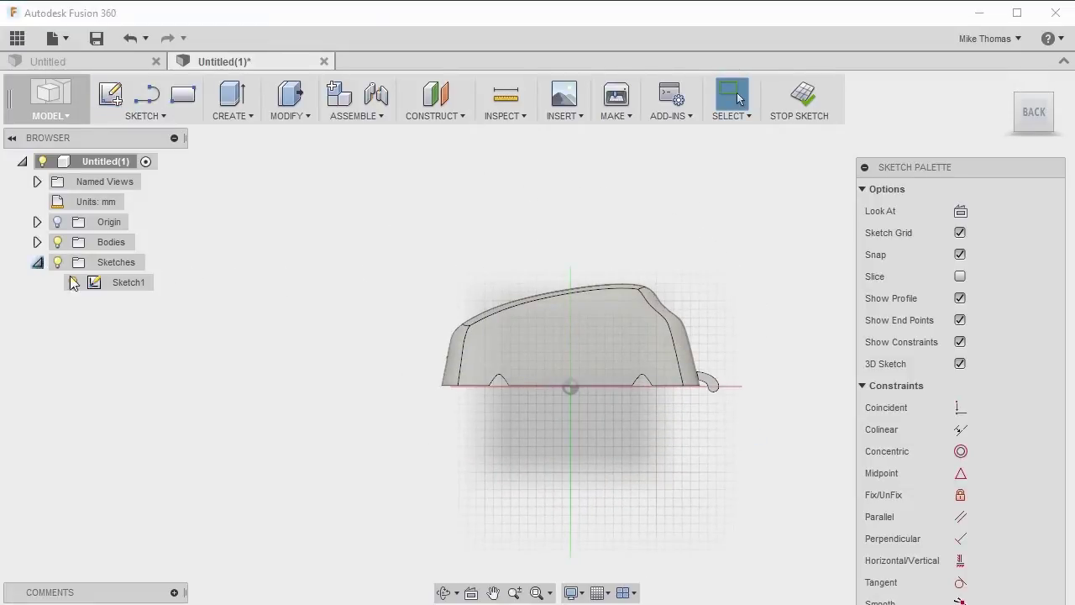
right_click(128, 286)
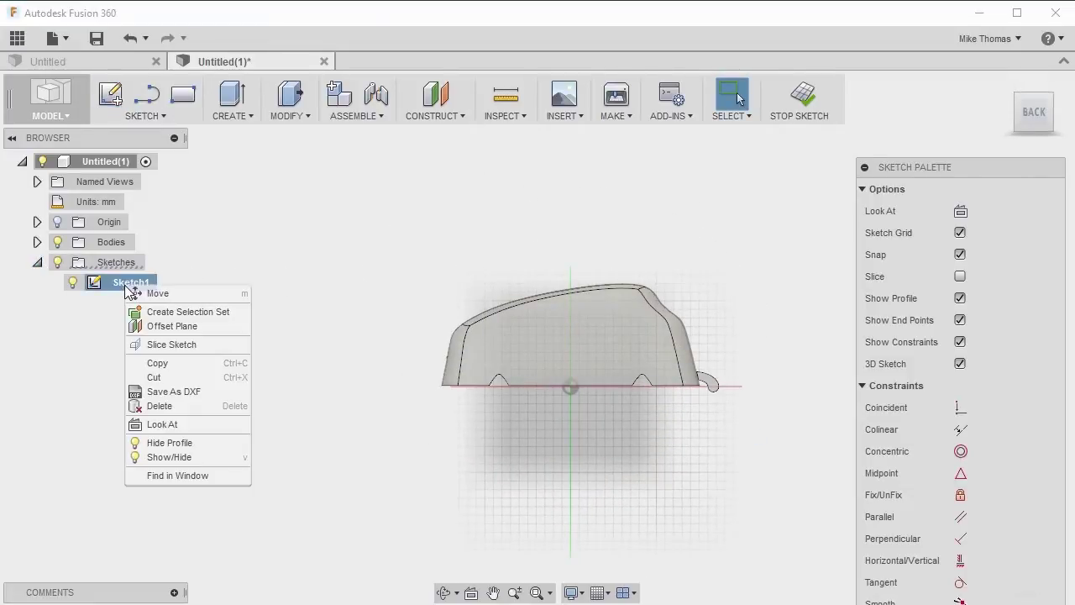
click(159, 344)
scroll(701, 327, up, 5)
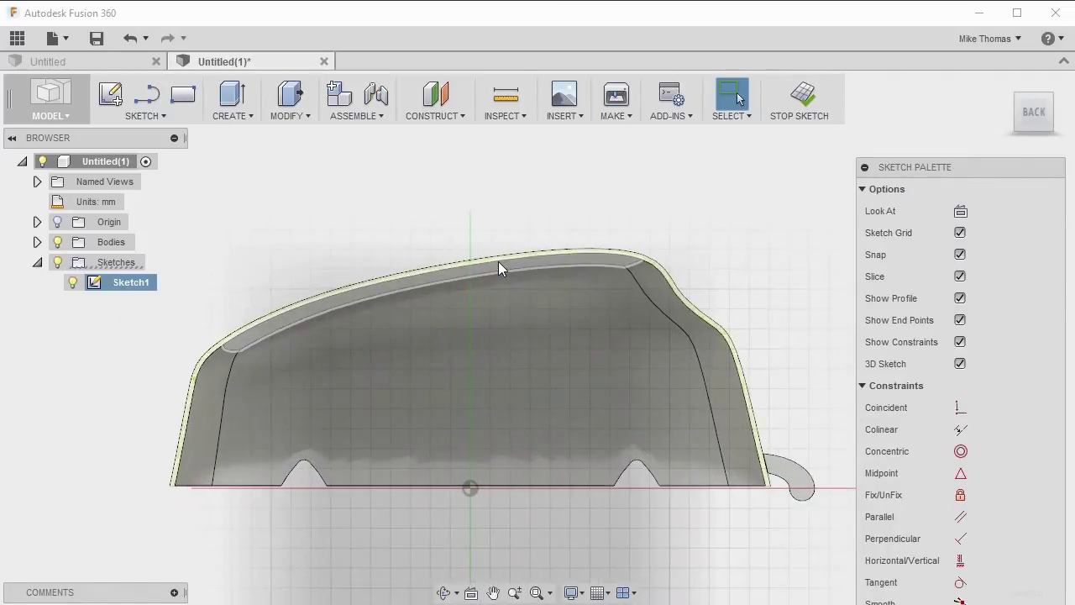
scroll(322, 504, up, 3)
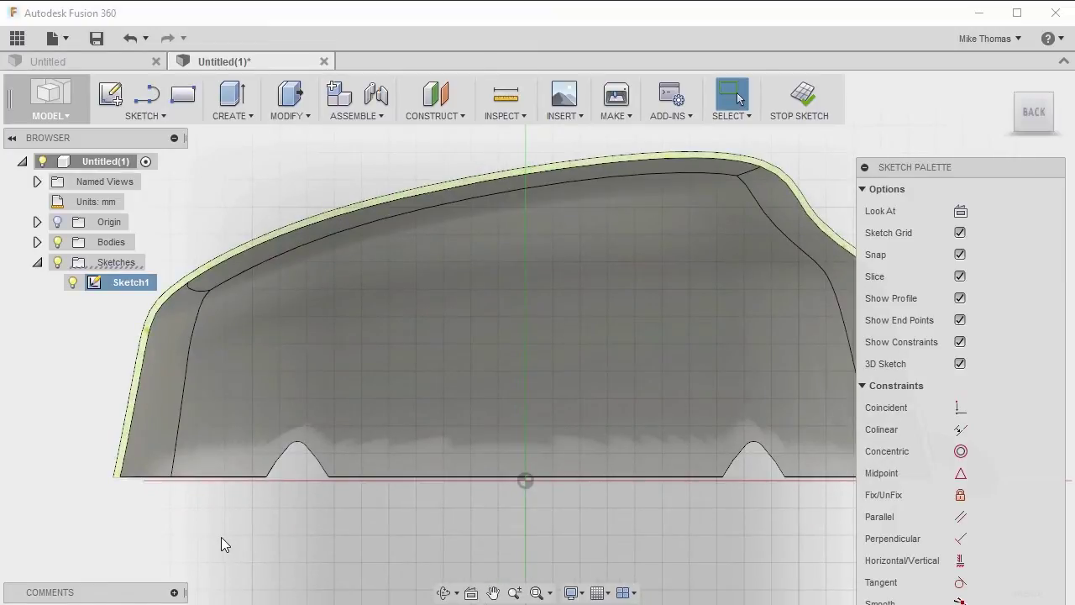
click(147, 101)
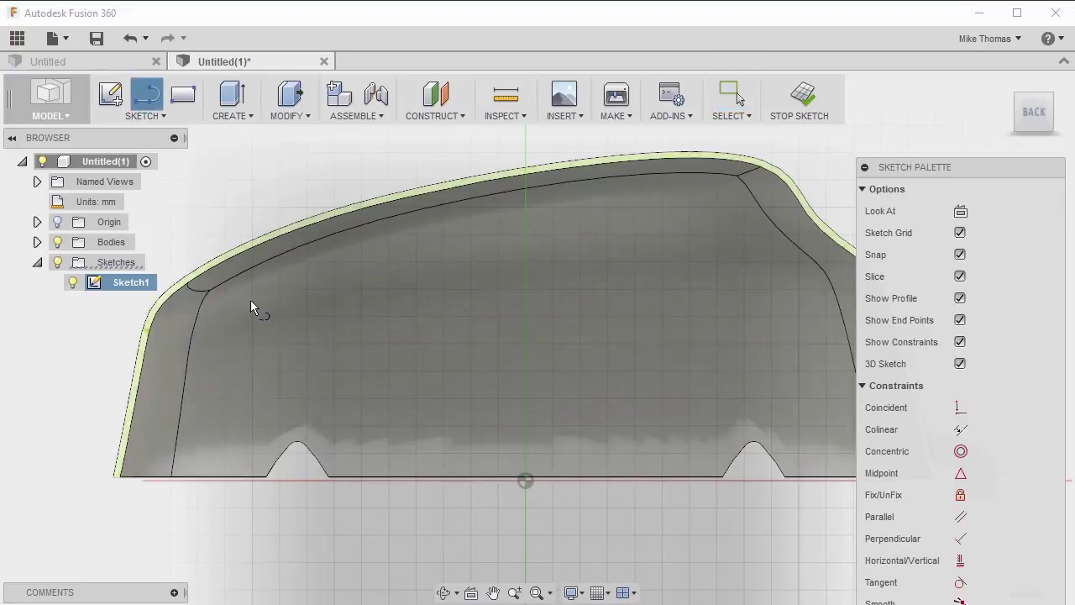
Step: Draw one diagonal line from inside the wall toward the top, then finish Sketch1
click(172, 387)
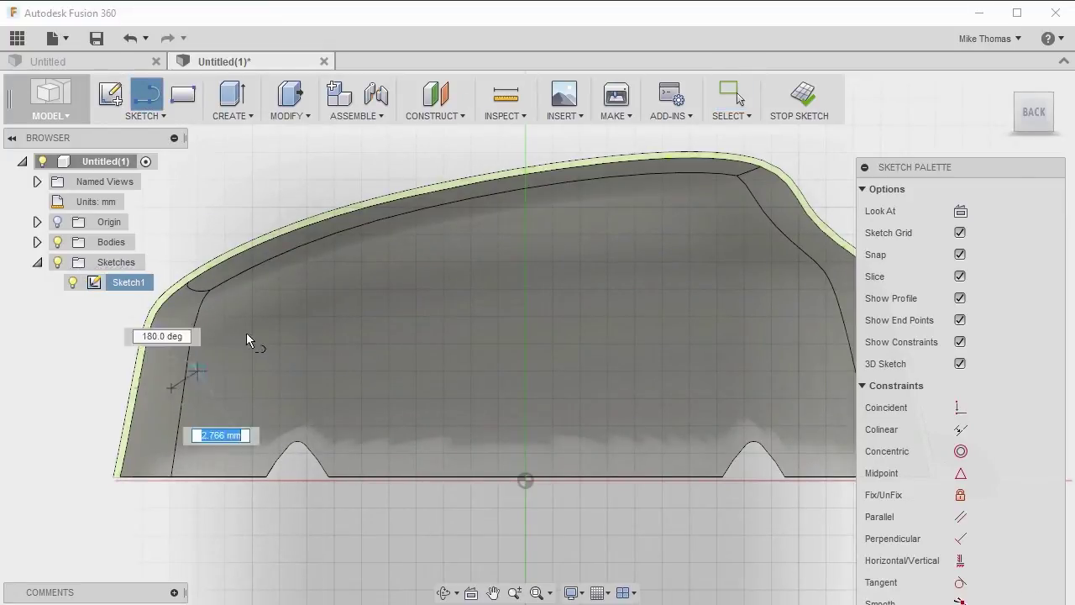
click(287, 267)
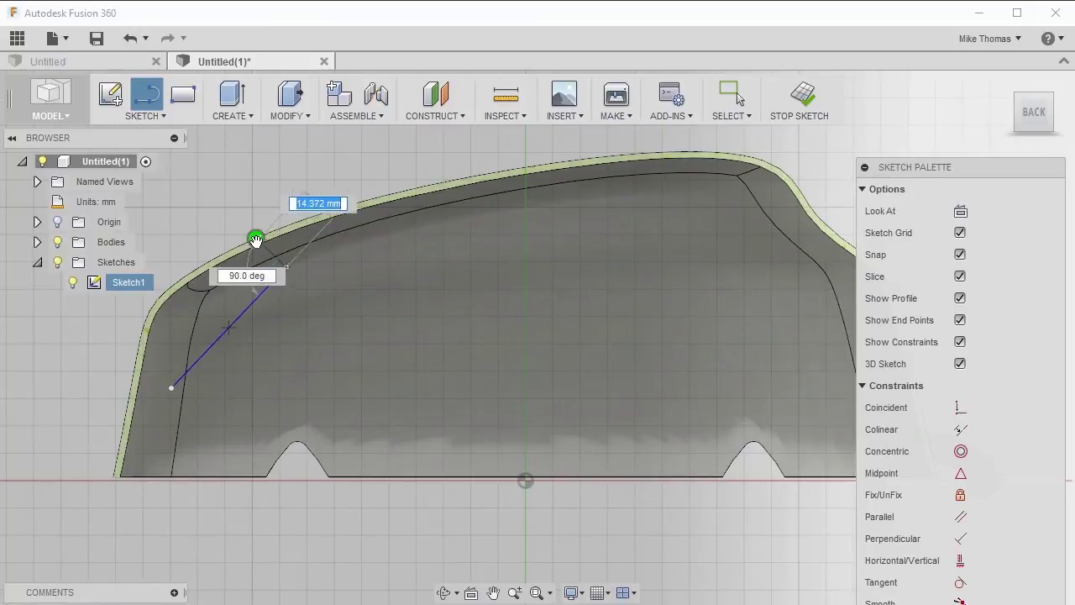
key(Escape)
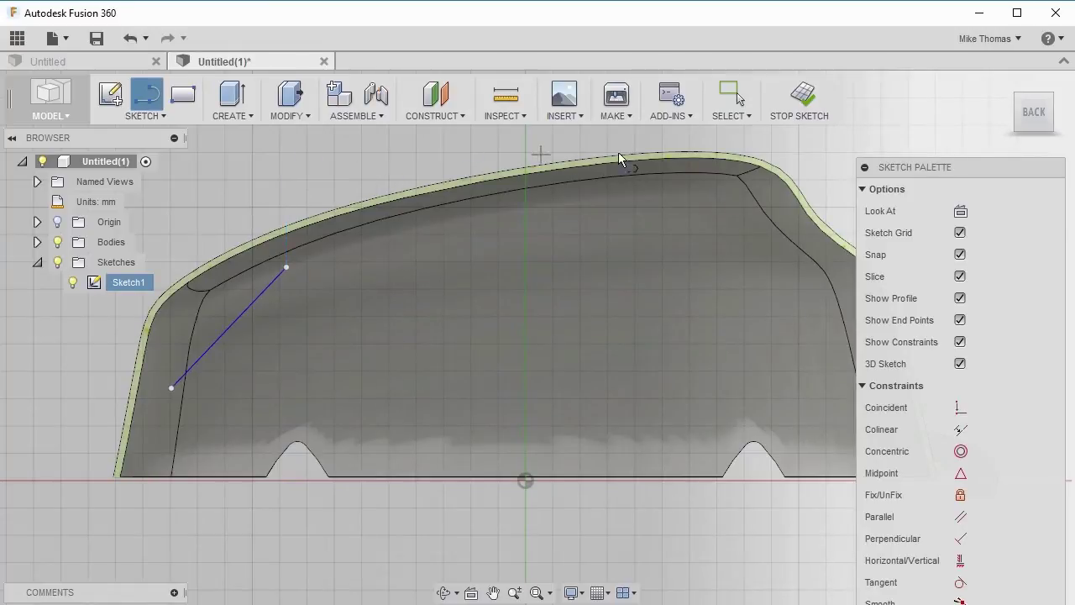
click(800, 100)
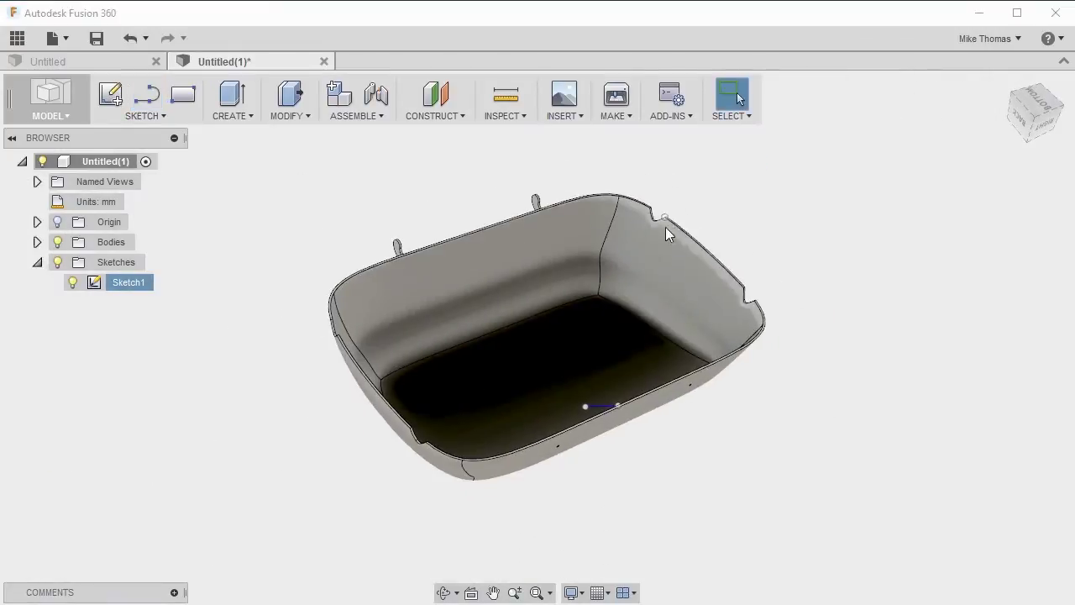
Step: Zoom and orbit for a close view of Sketch1's line against the lid's inner wall
scroll(630, 473, up, 4)
shift+middle_drag(632, 440, 688, 438)
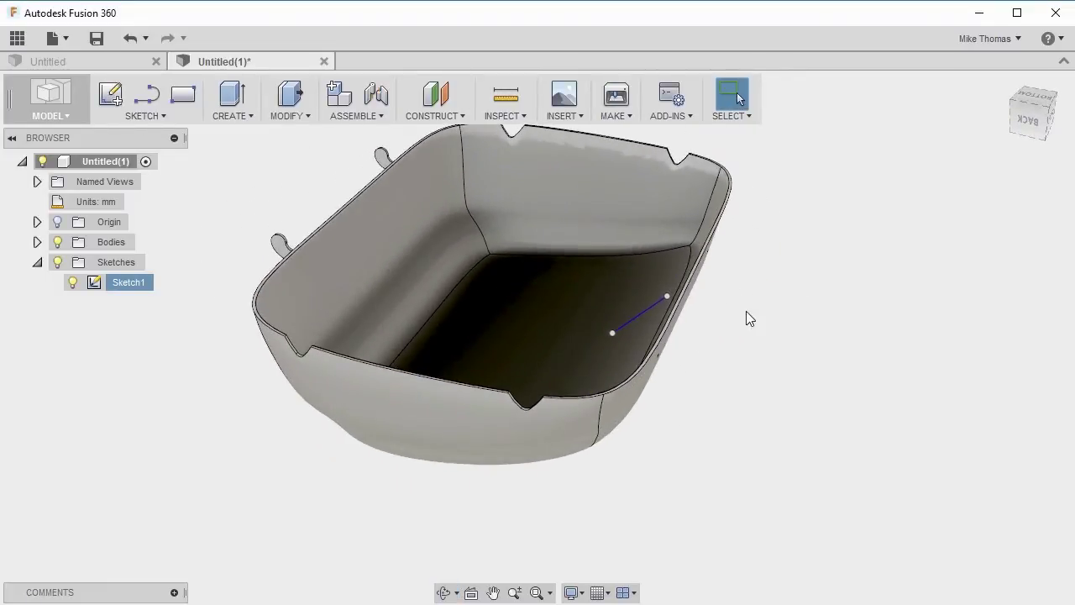
scroll(735, 287, up, 3)
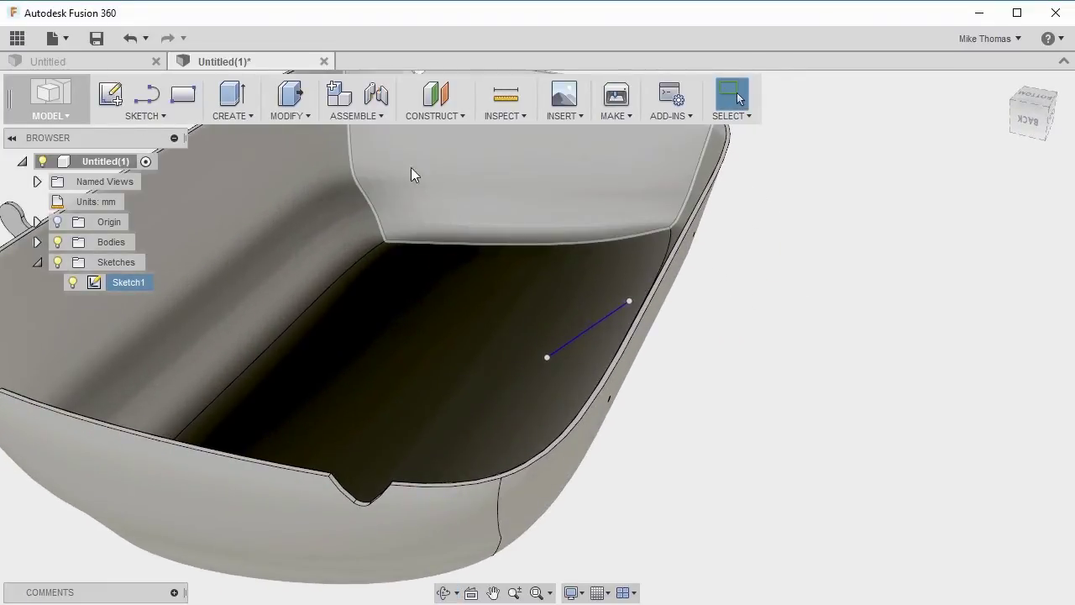
click(245, 116)
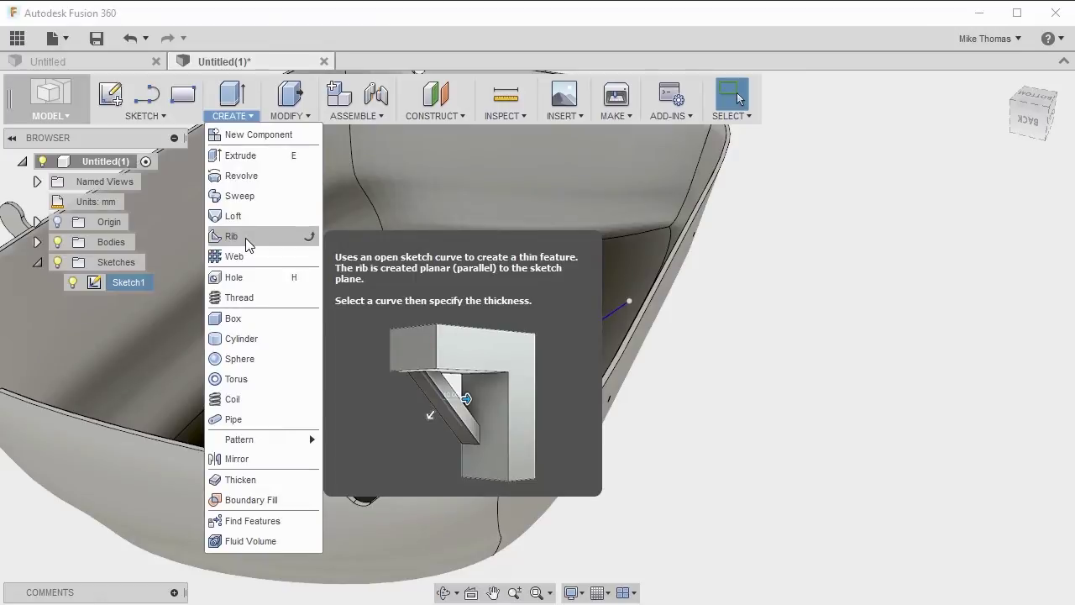
Step: Preview a symmetric 5 mm rib from Sketch1's line, flipped to grow toward the lid wall
click(246, 242)
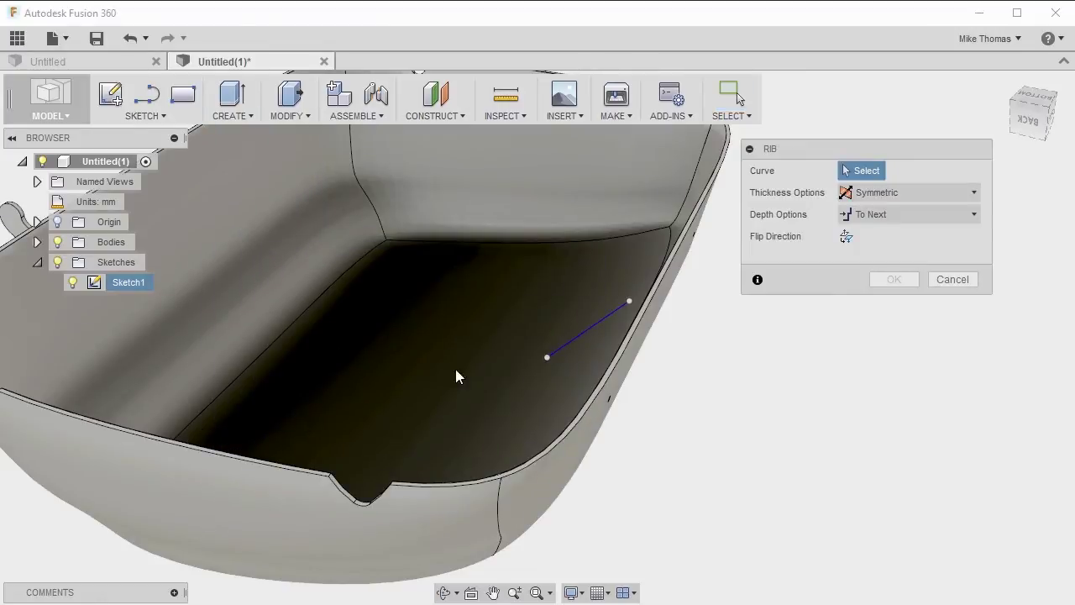
click(572, 342)
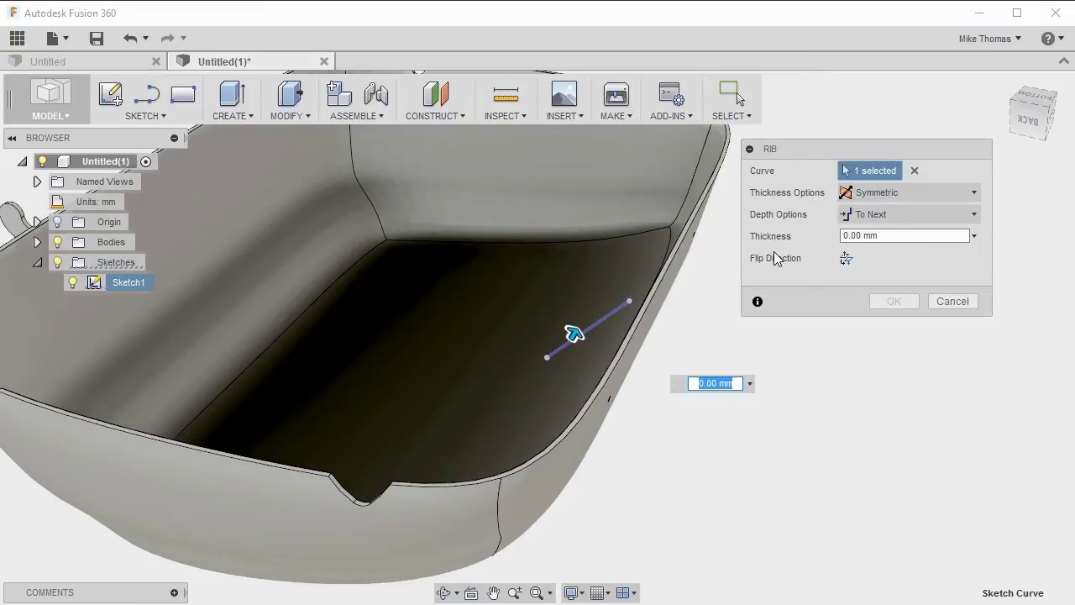
click(923, 192)
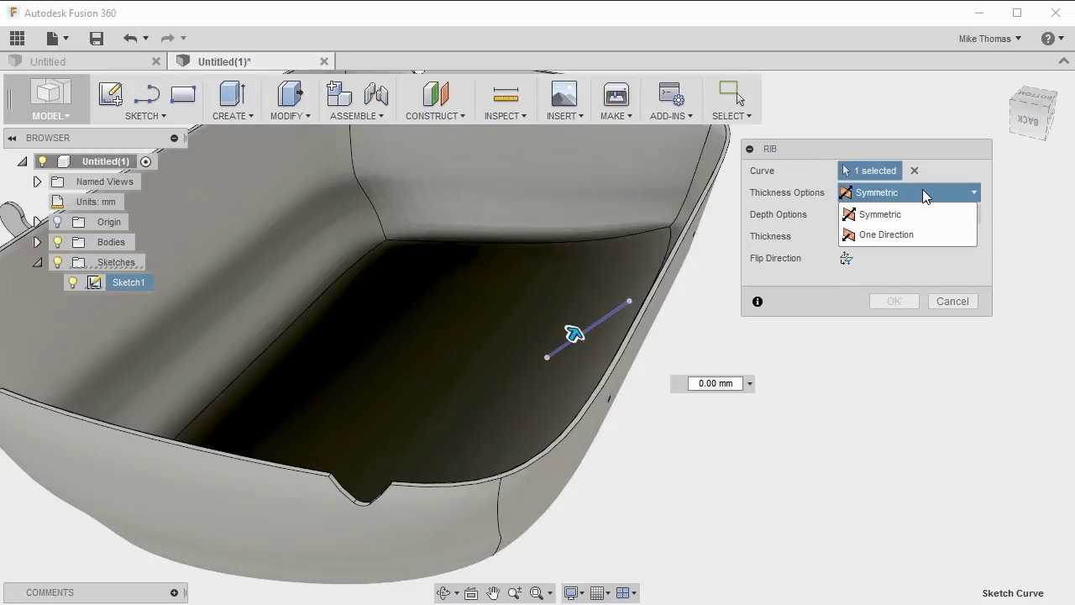
click(923, 193)
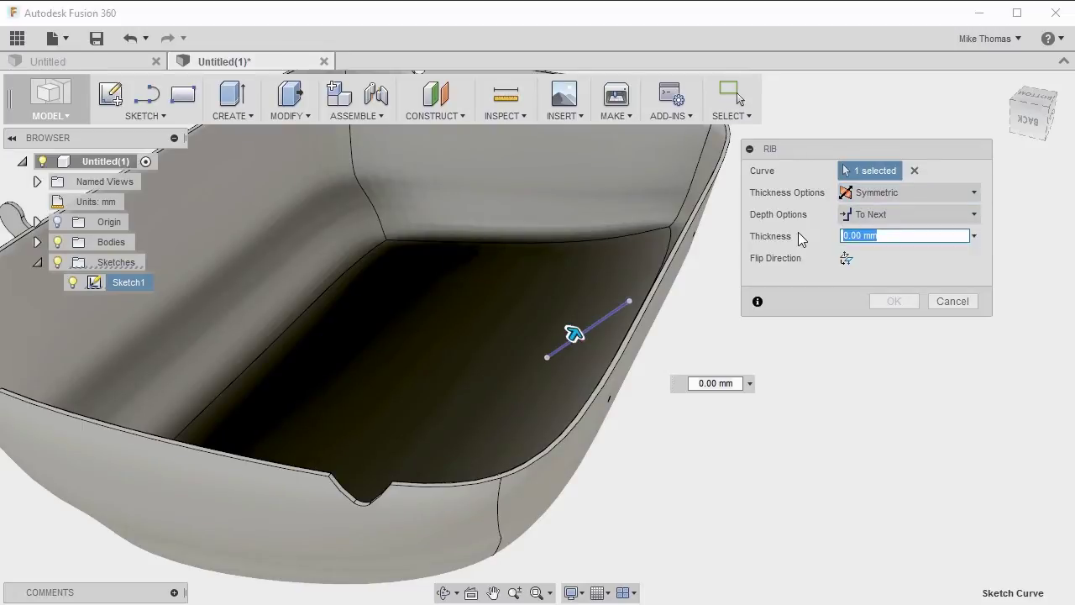
text(5)
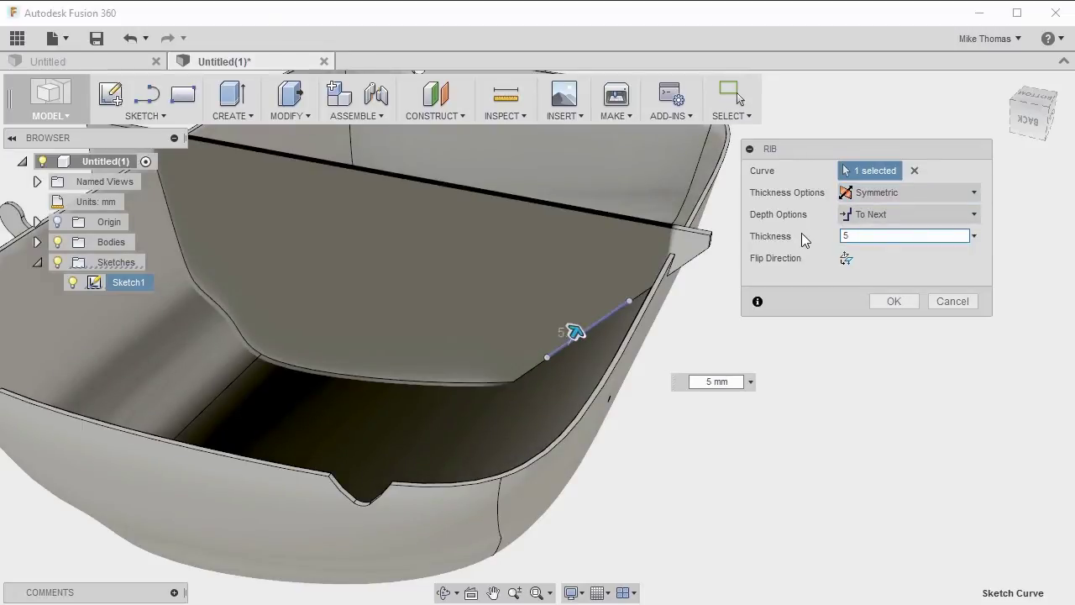
shift+middle_drag(692, 330, 665, 332)
click(846, 260)
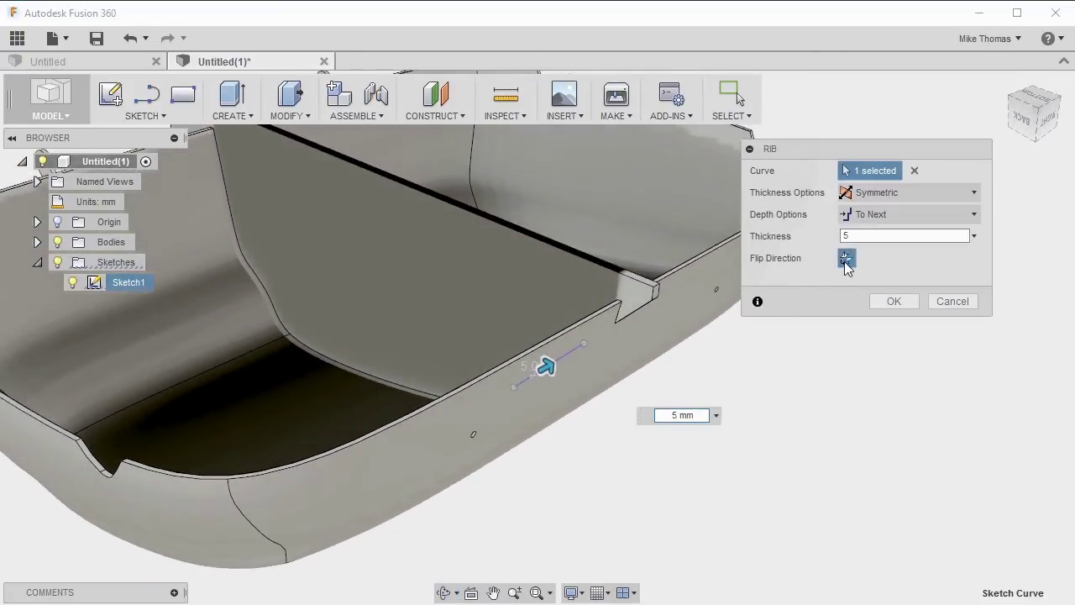
shift+middle_drag(627, 376, 700, 382)
shift+middle_drag(841, 400, 798, 449)
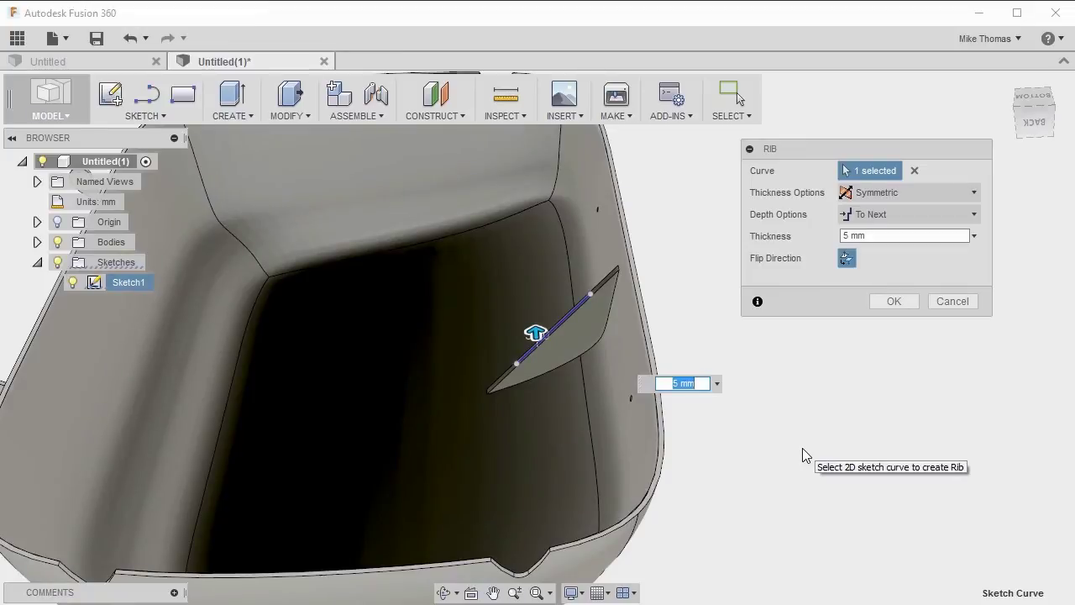
scroll(782, 390, up, 3)
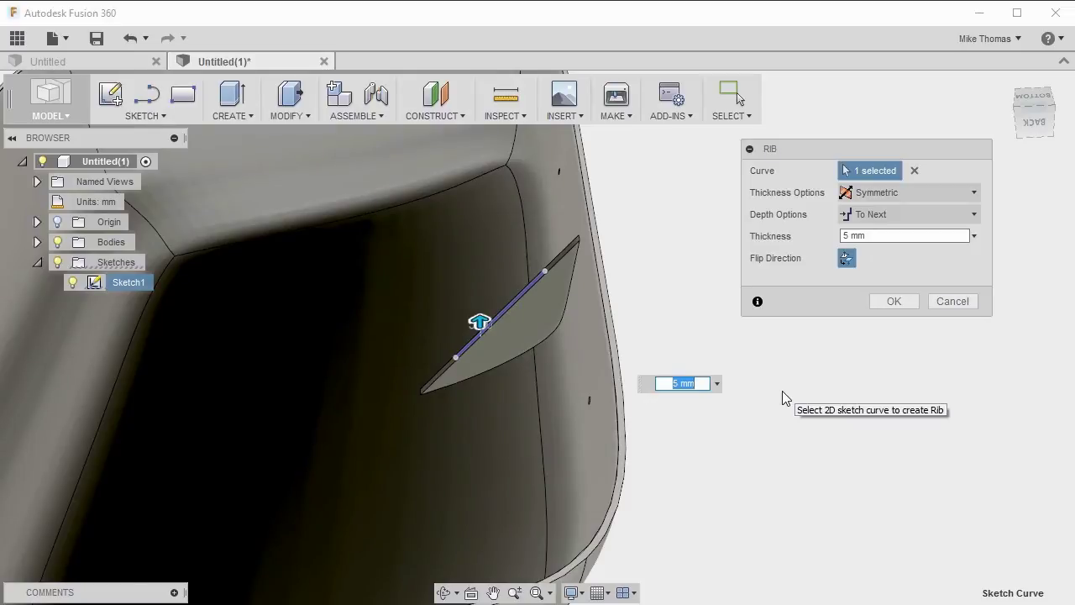
Step: Set the rib depth to To Next and thickness to 10 mm, then commit Rib1
click(887, 213)
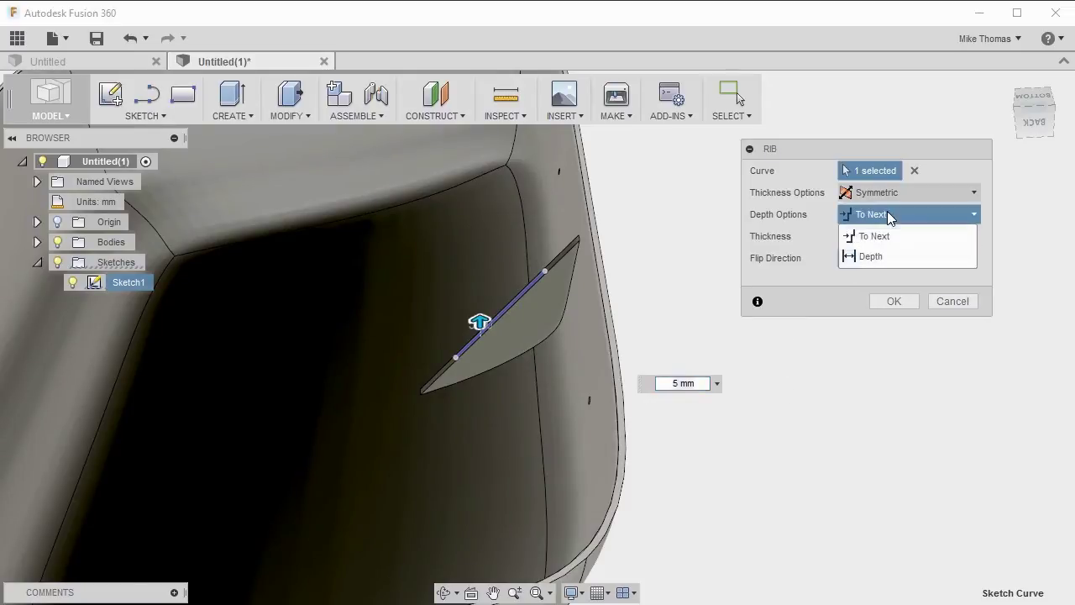
click(872, 257)
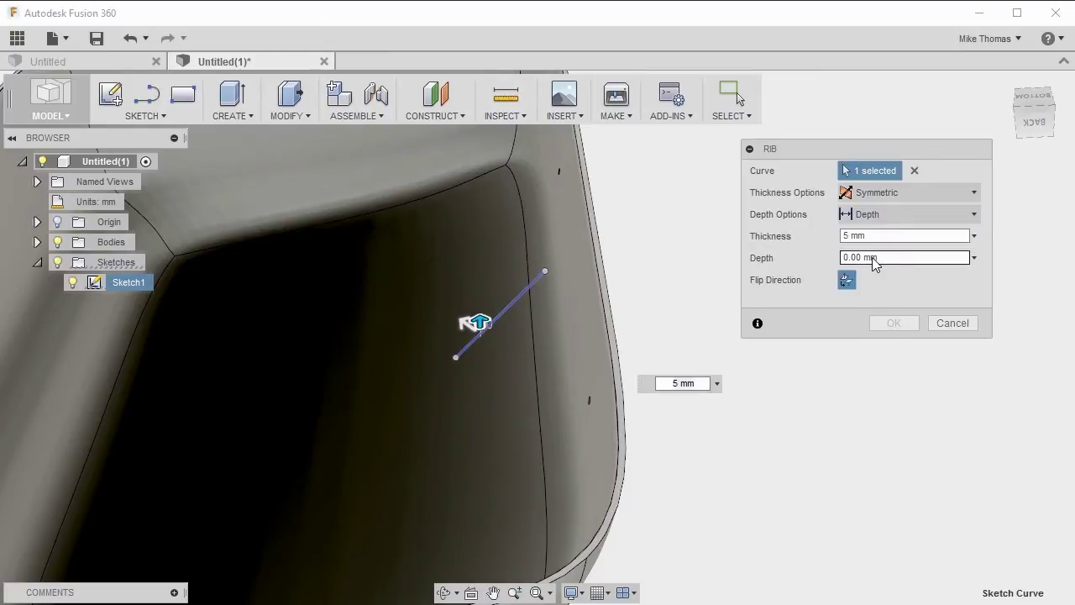
click(844, 257)
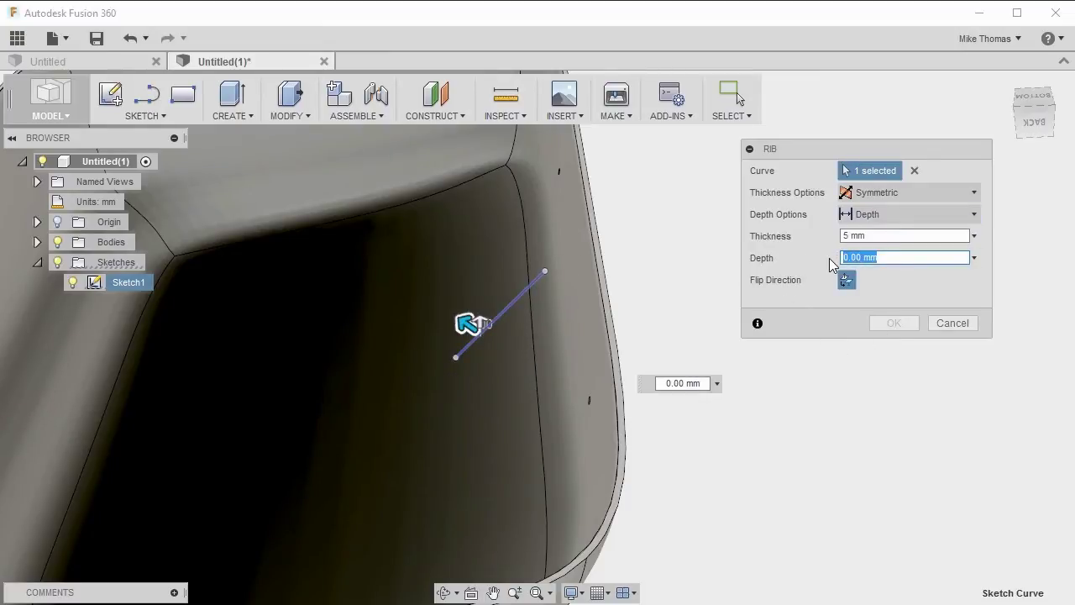
text(5)
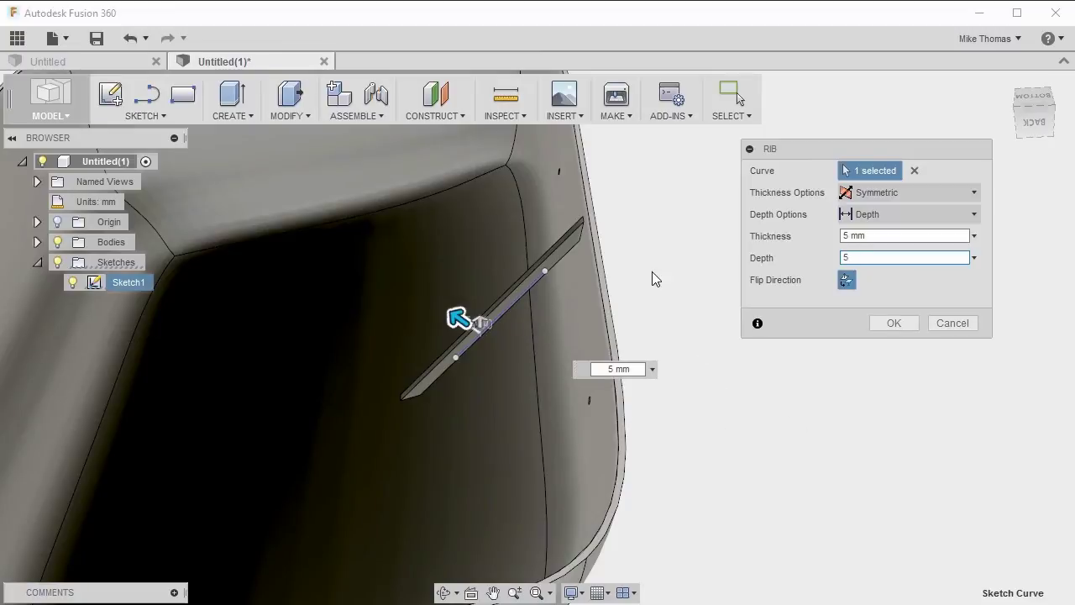
shift+middle_drag(652, 271, 668, 248)
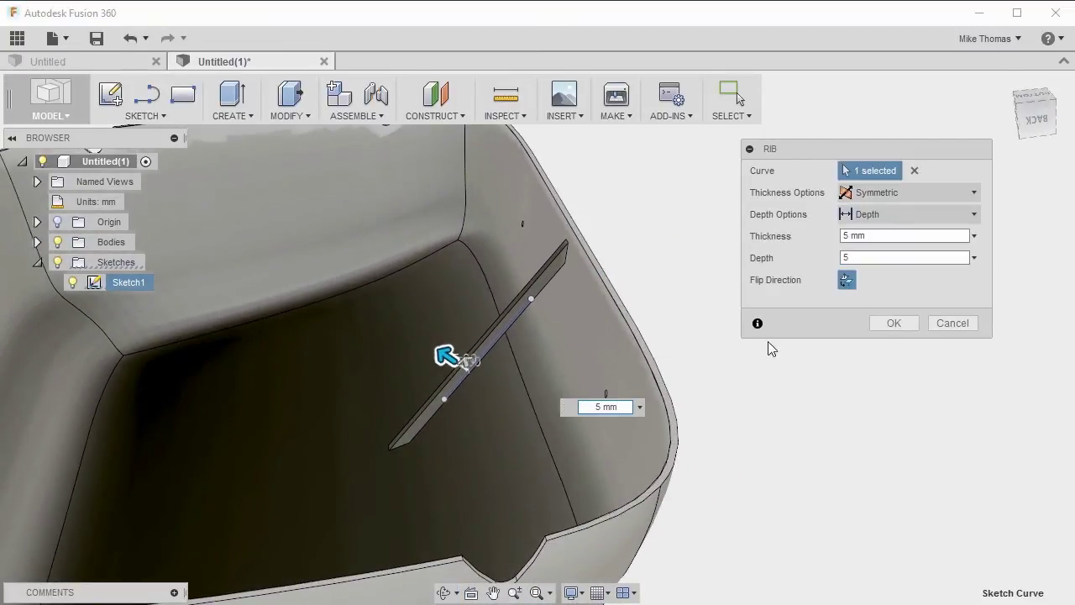
click(867, 218)
click(869, 236)
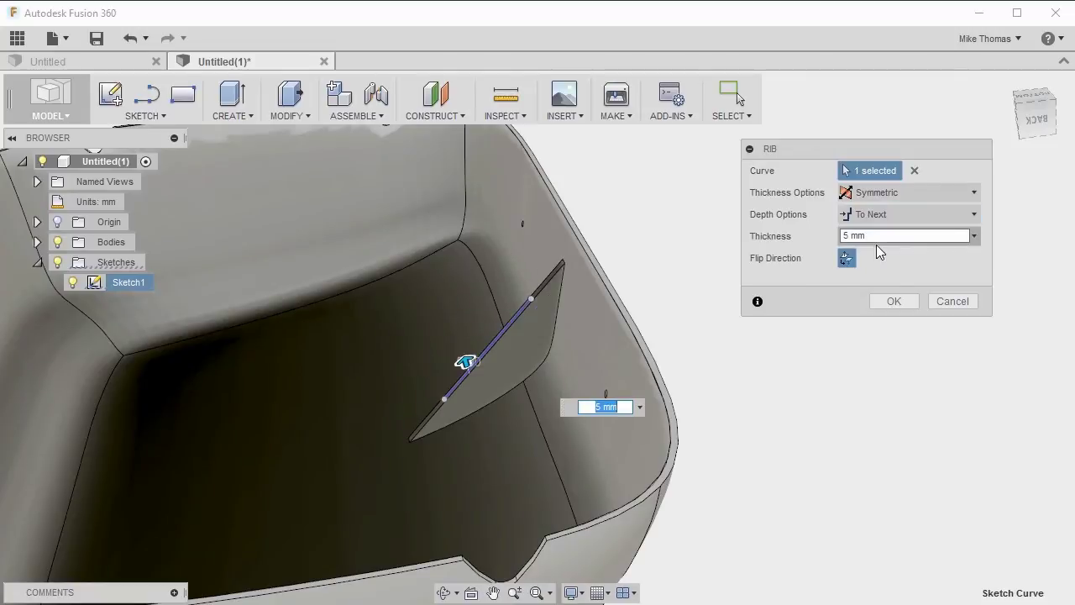
double_click(840, 236)
key(BackSpace)
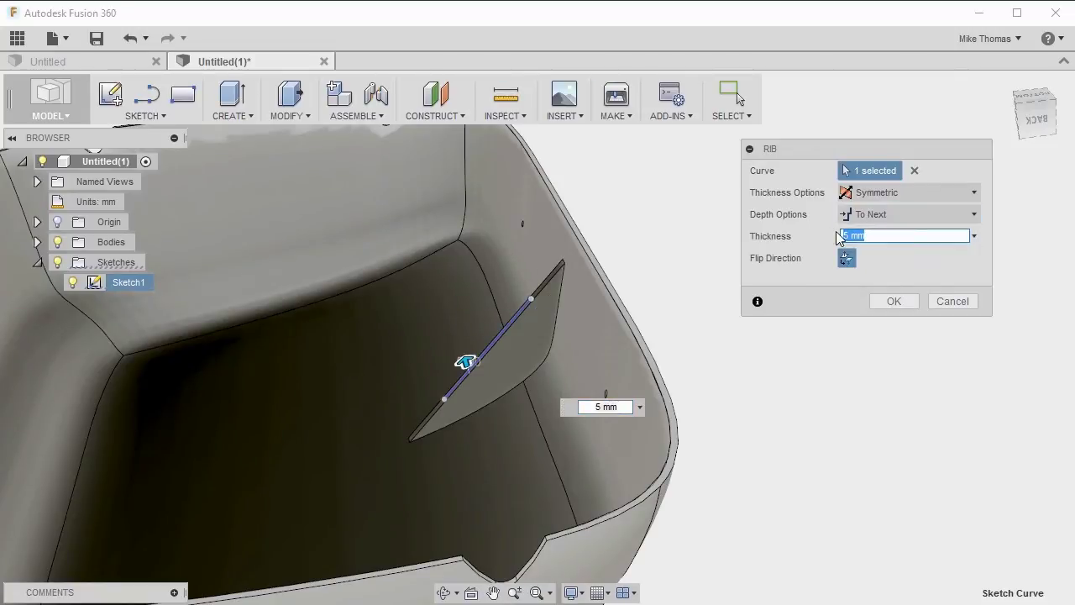
text(10)
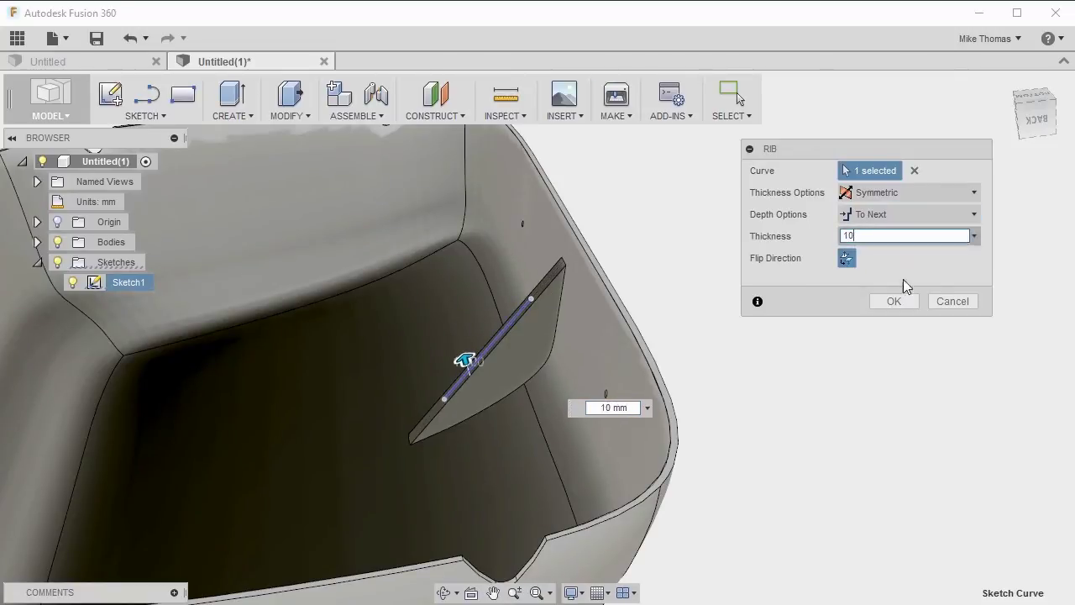
click(898, 303)
shift+middle_drag(779, 349, 693, 322)
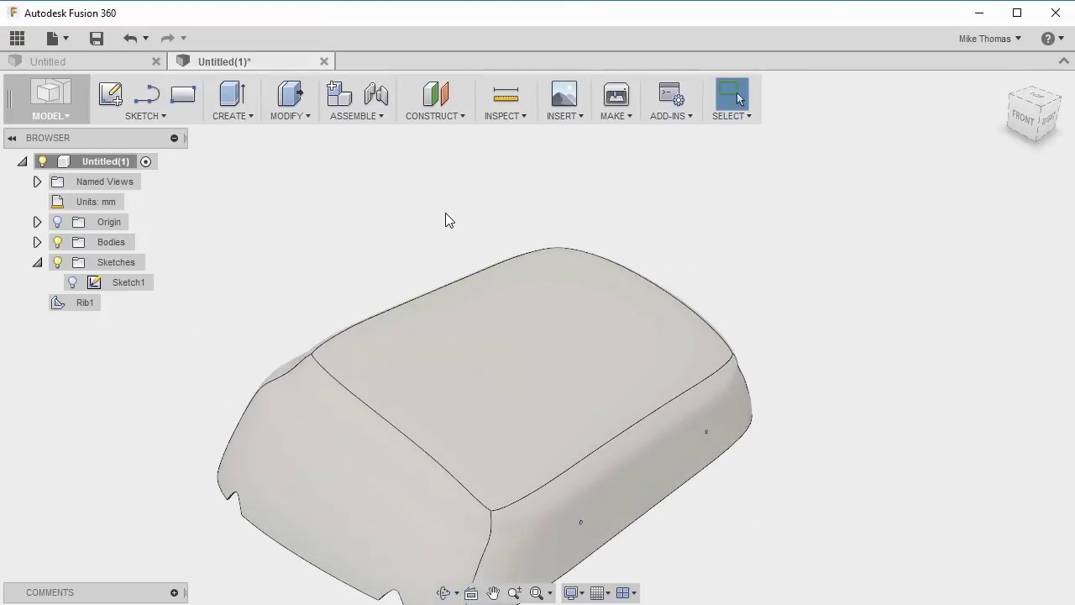
Step: Start Sketch2 on the side origin plane through the lid
click(102, 97)
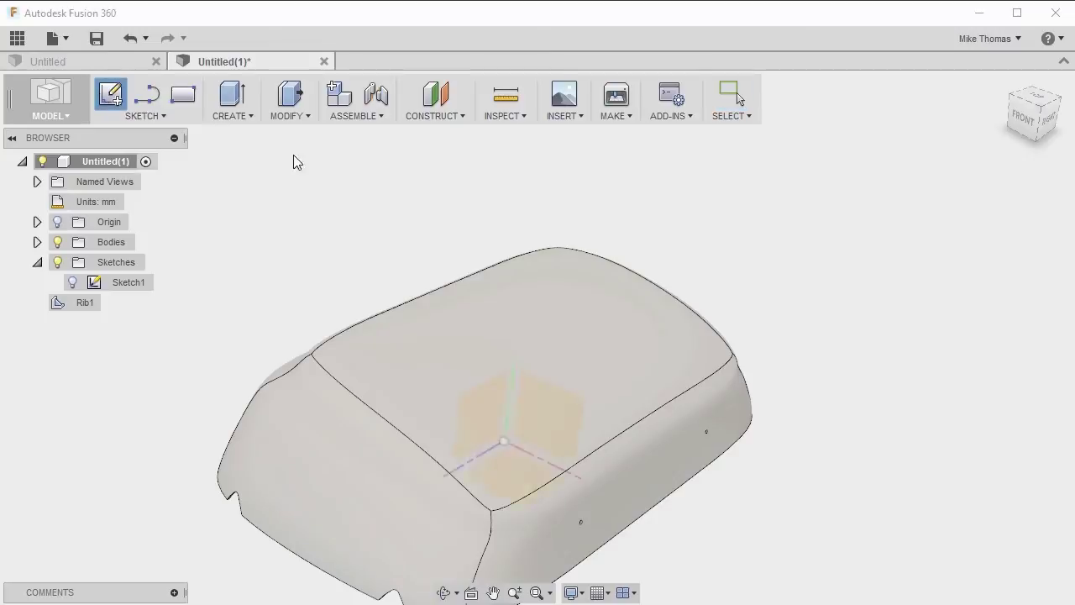
click(490, 417)
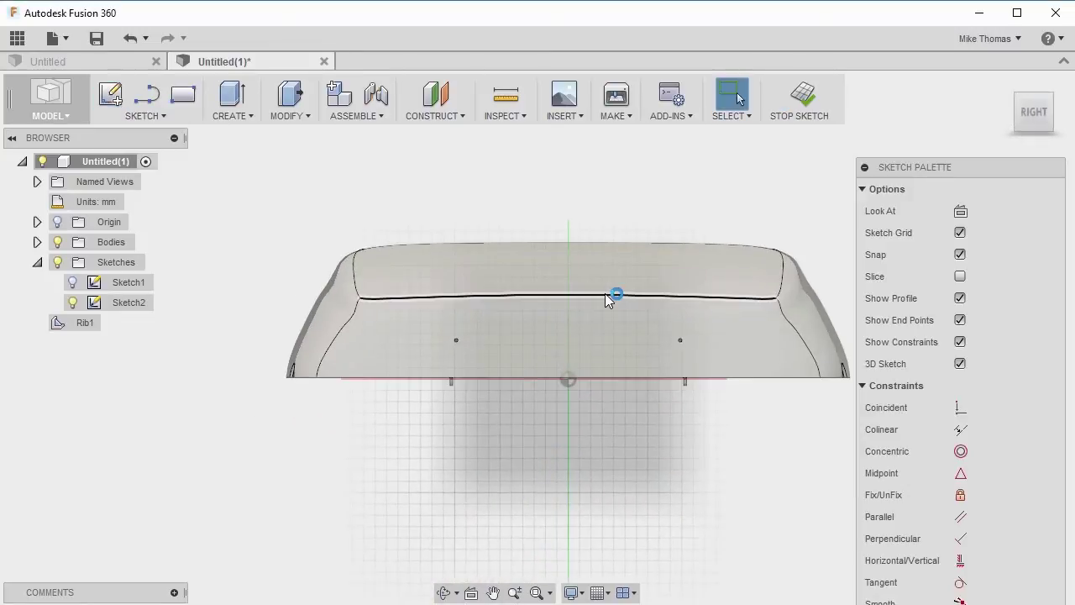
Step: Sketch a straight line flowing into a tangent arc outside the lid's rounded upper corner
scroll(371, 191, up, 5)
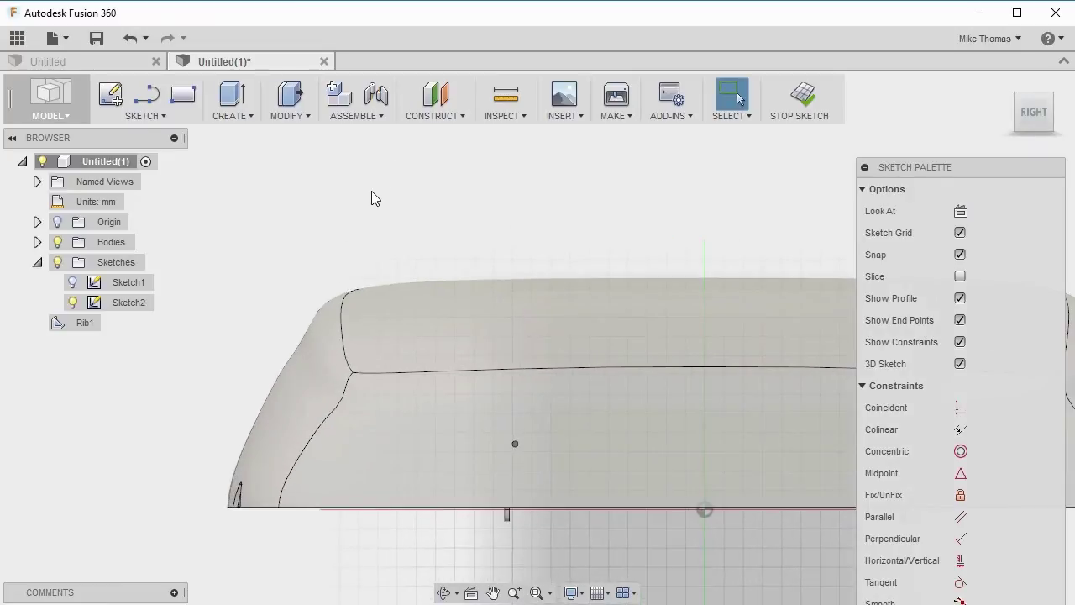
click(146, 94)
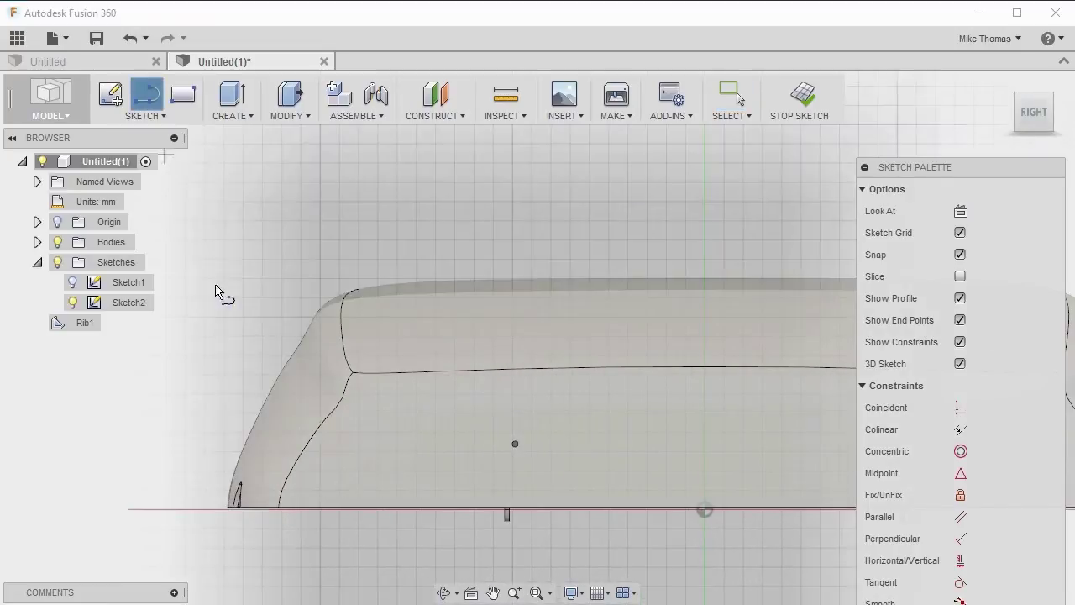
scroll(243, 385, up, 1)
scroll(244, 384, up, 2)
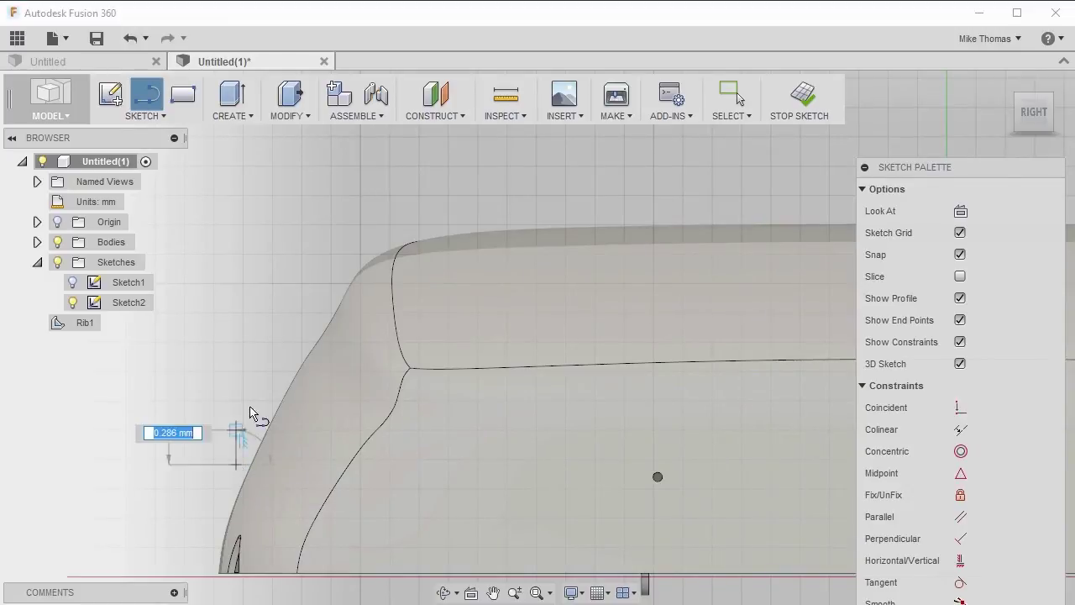
click(261, 357)
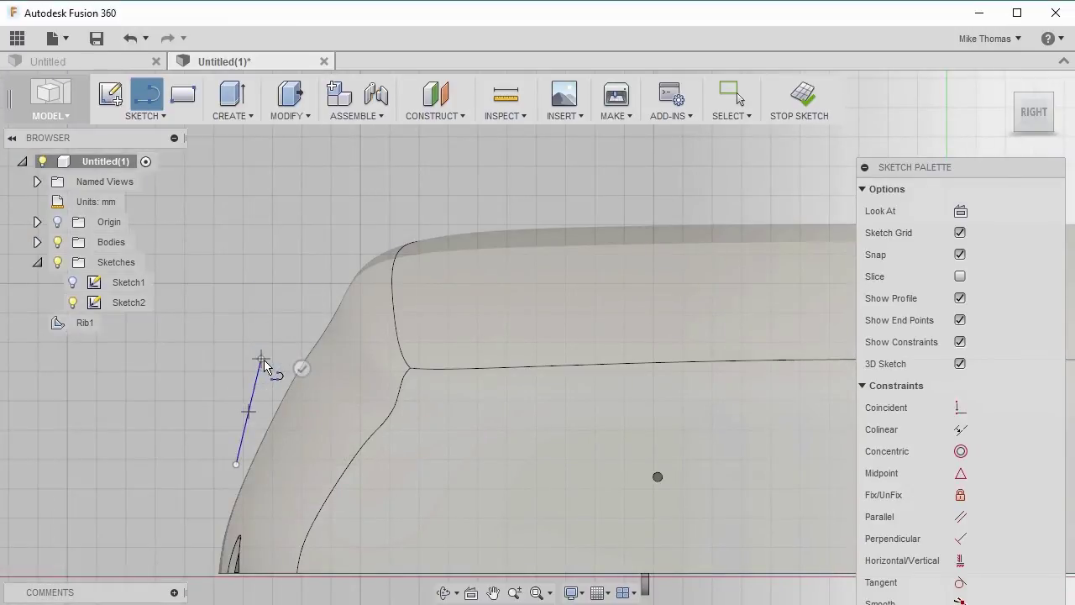
drag(264, 360, 329, 295)
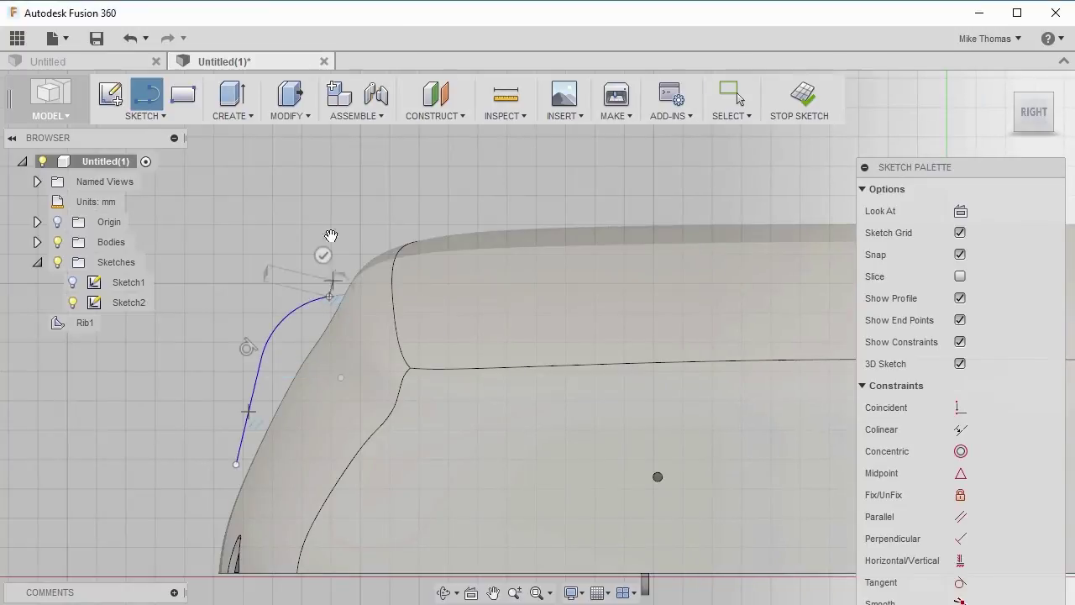
click(323, 255)
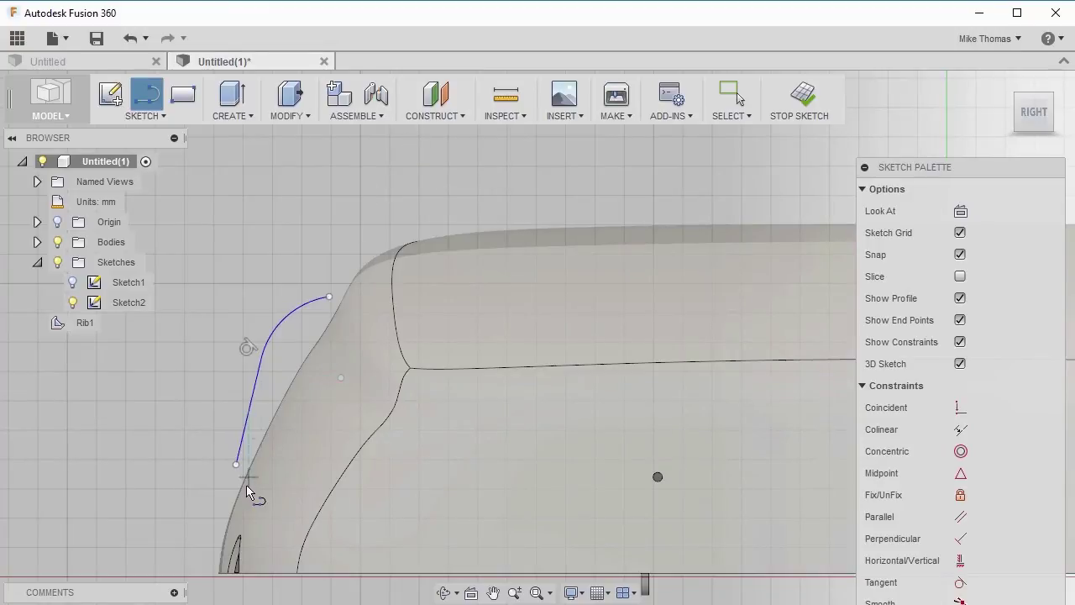
key(Escape)
Step: Reposition the curve's lower endpoint so it sits closer along the lid's sloping side
drag(239, 466, 179, 465)
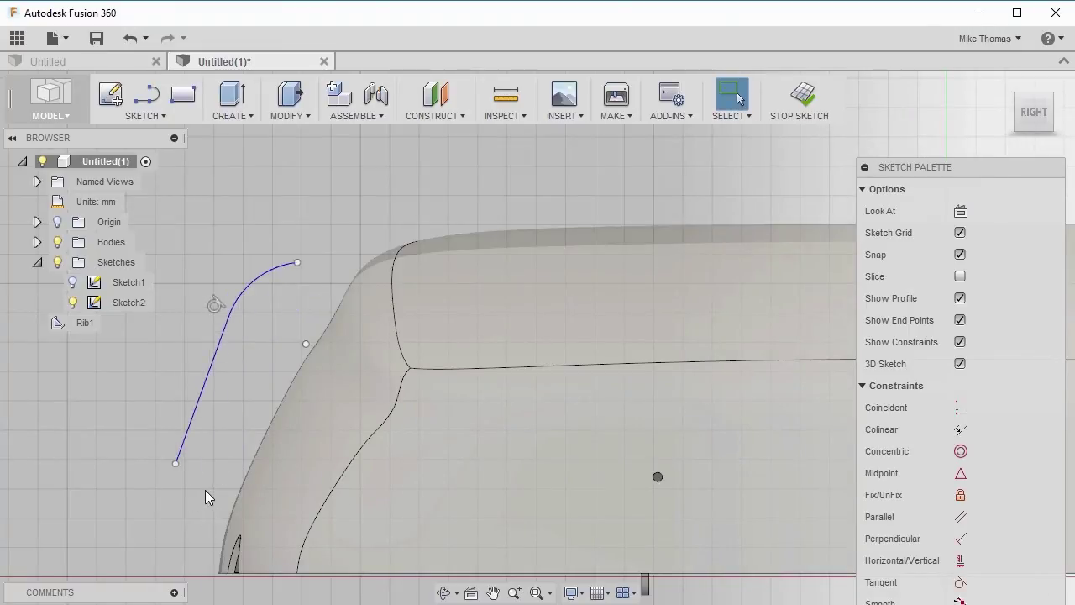
click(128, 42)
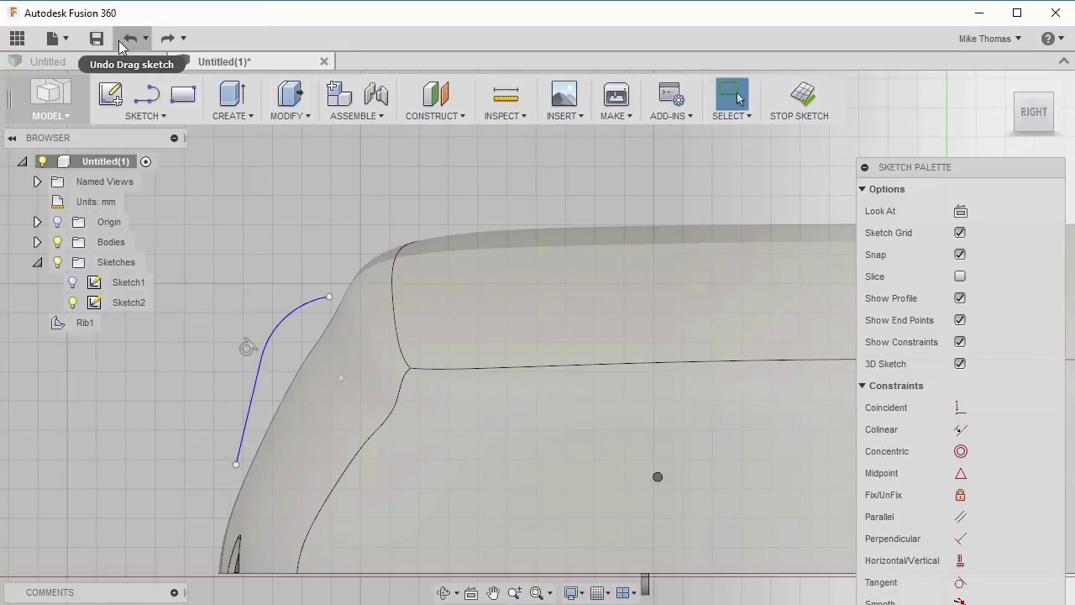
mouse_move(240, 469)
mouse_down()
mouse_move(246, 477)
mouse_move(244, 459)
mouse_up()
key(Escape)
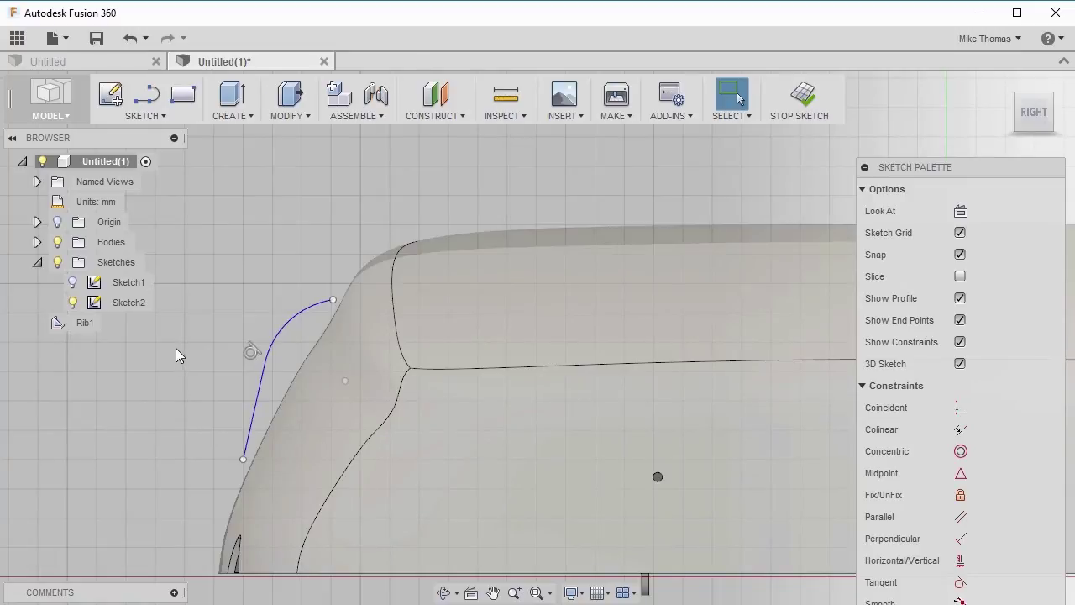
Step: Finish the sketch and start a rib along the sketched curve, flipped to the other side
click(801, 96)
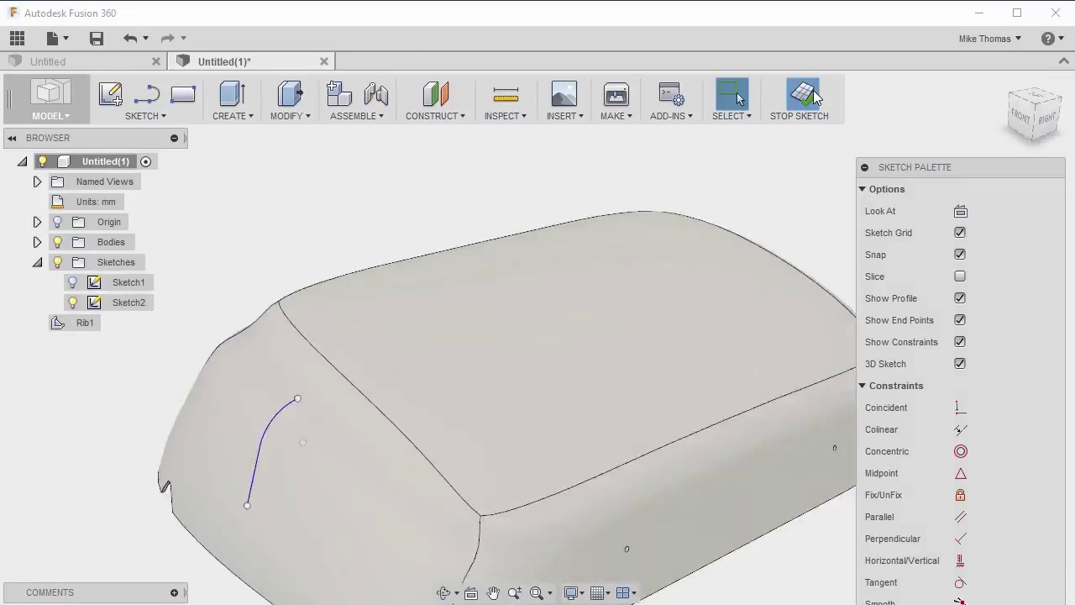
click(249, 118)
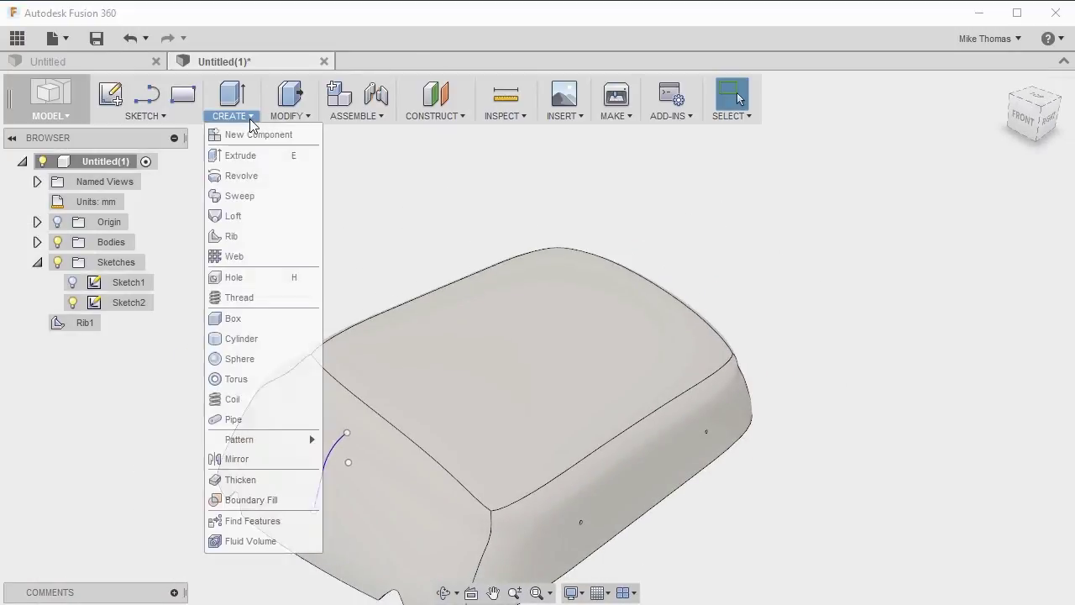
click(246, 236)
click(332, 456)
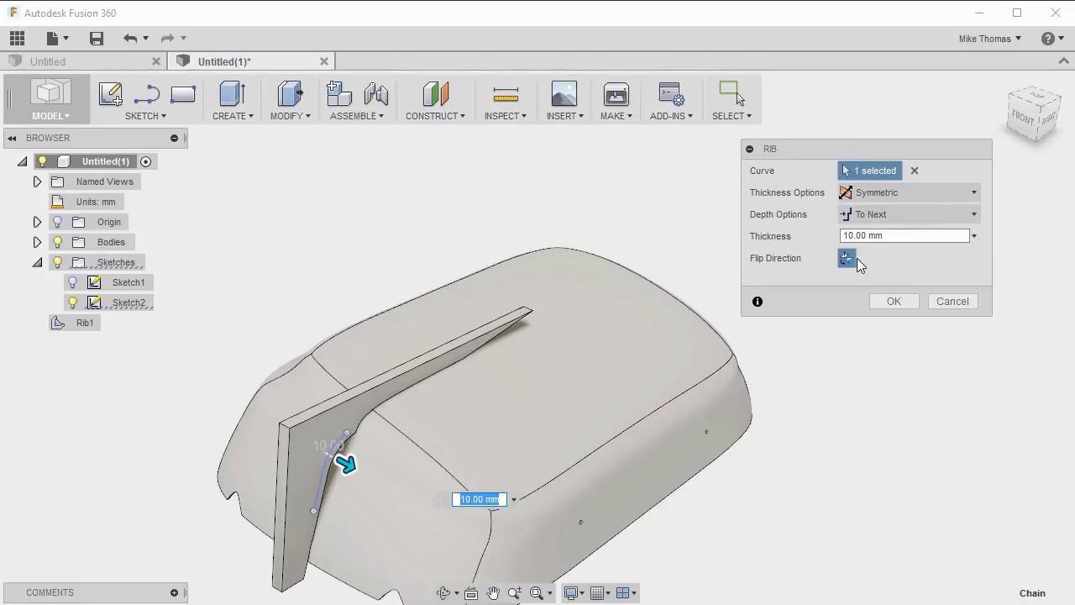
click(847, 258)
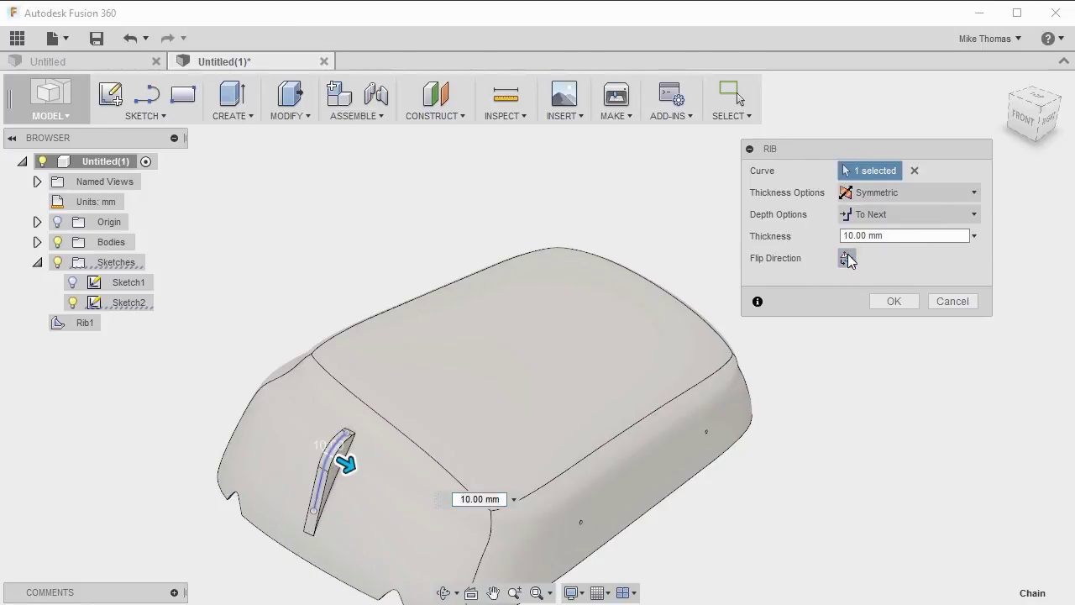
Step: Give the rib a fixed depth of 5 and thickness of 30, then create it
click(877, 220)
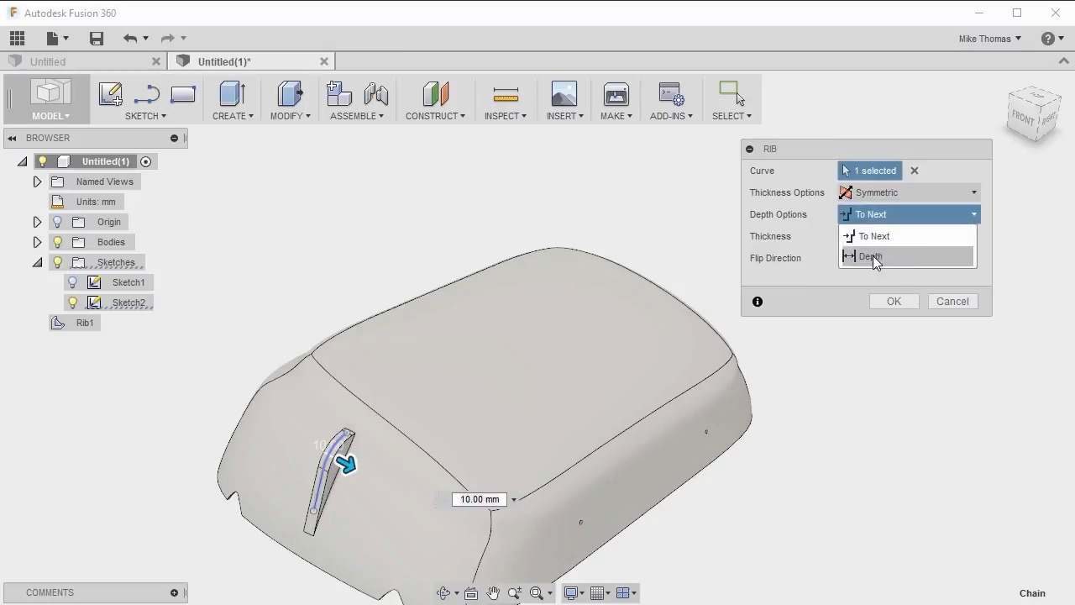
click(873, 256)
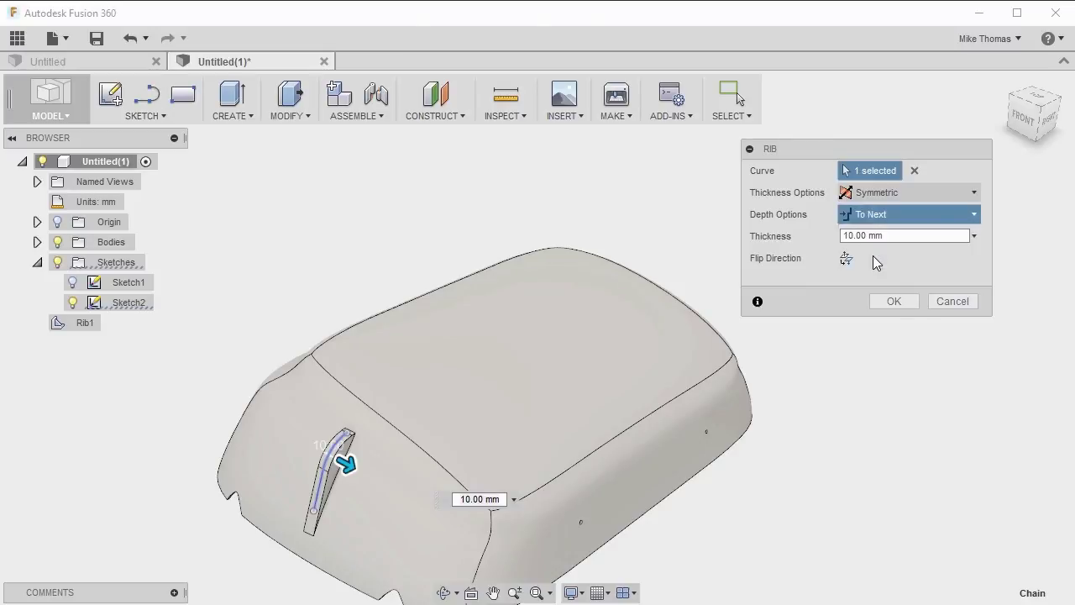
text(5)
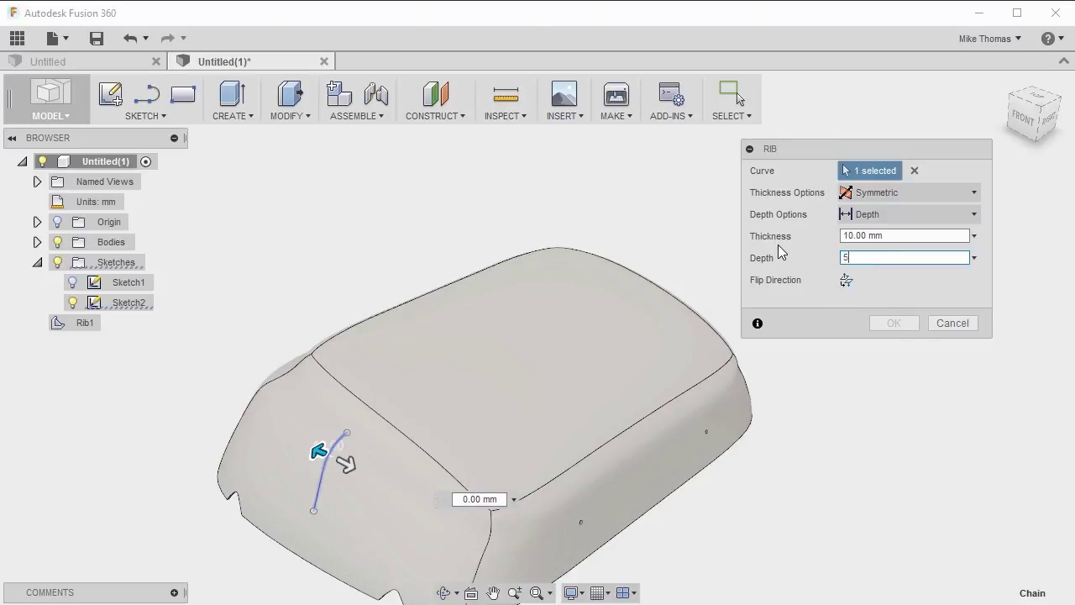
click(897, 239)
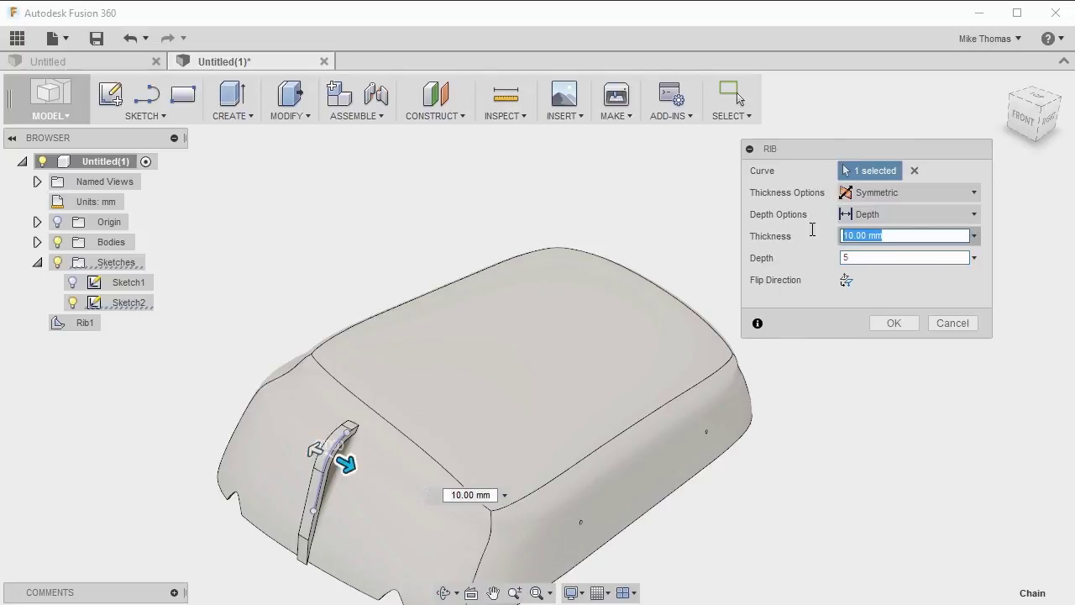
text(30)
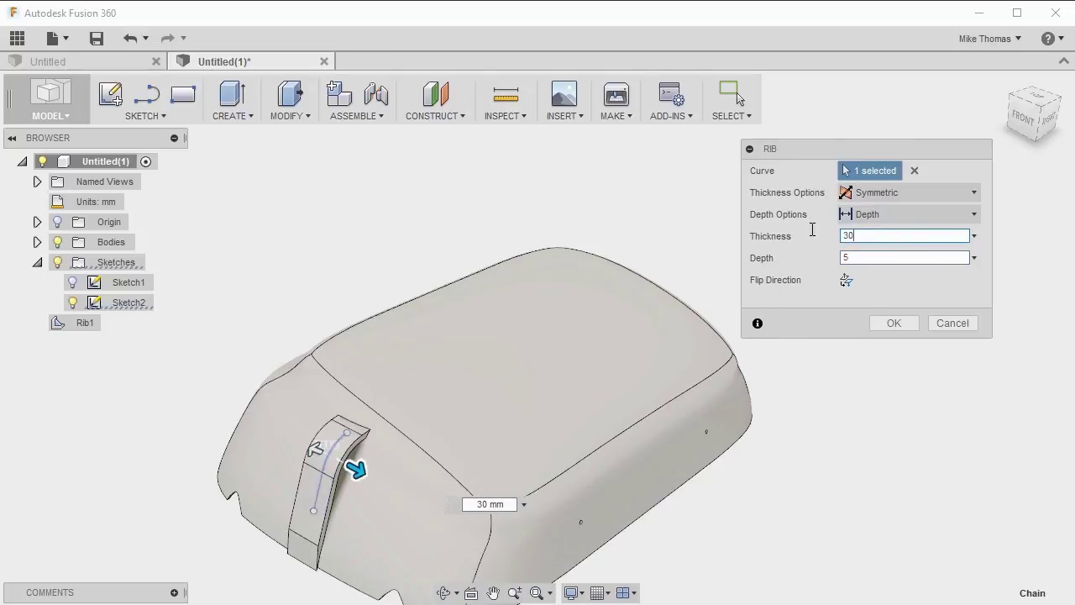
shift+middle_drag(579, 338, 244, 237)
shift+middle_drag(501, 289, 625, 361)
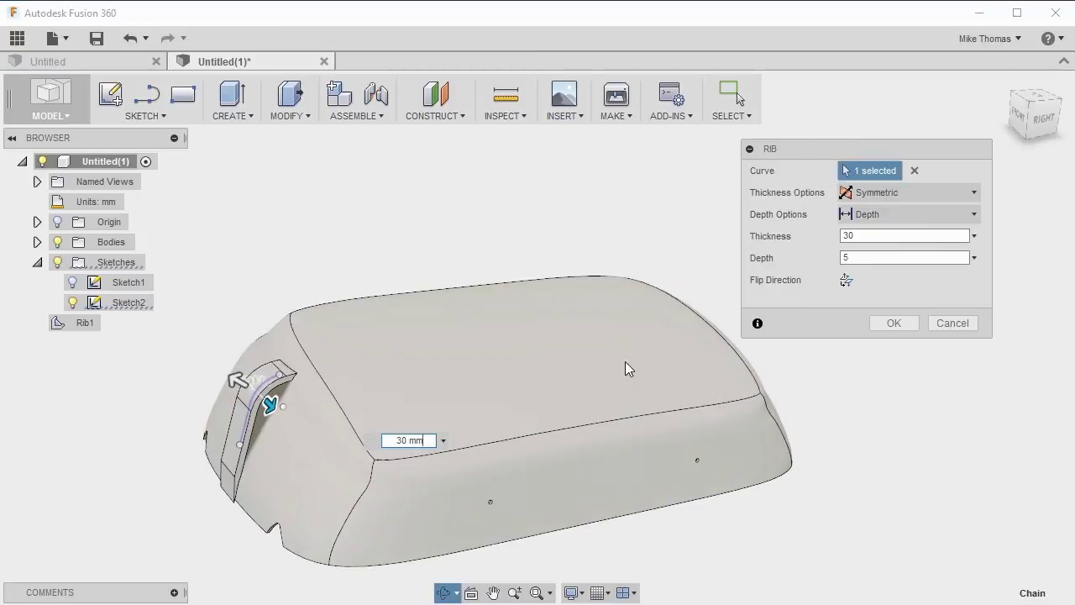
click(890, 328)
scroll(252, 436, up, 3)
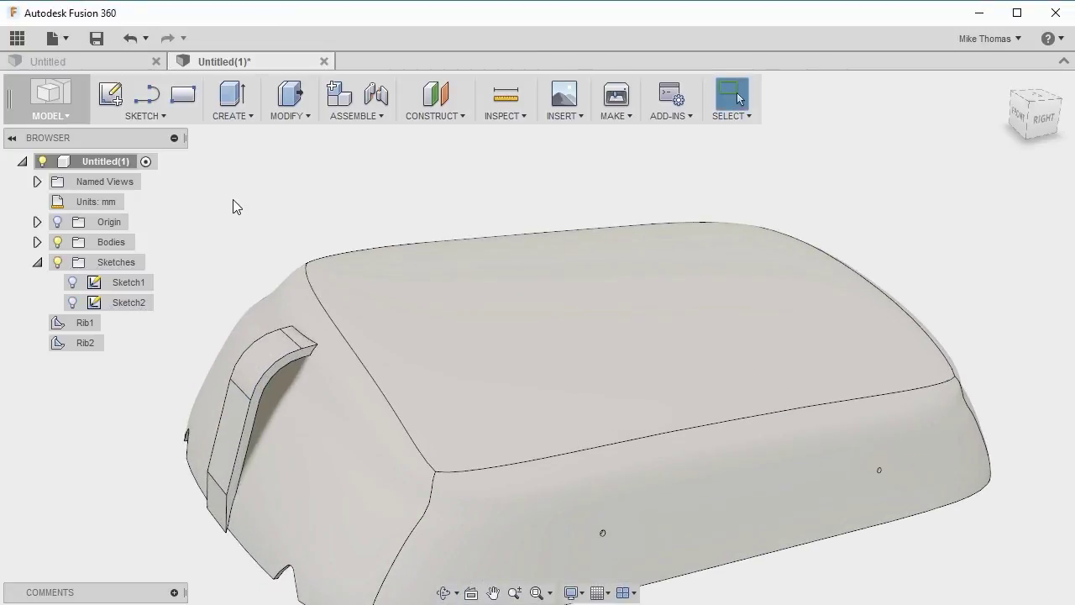
Step: Edit Sketch2, move the curve's lower endpoint slightly right, and finish the sketch
right_click(136, 309)
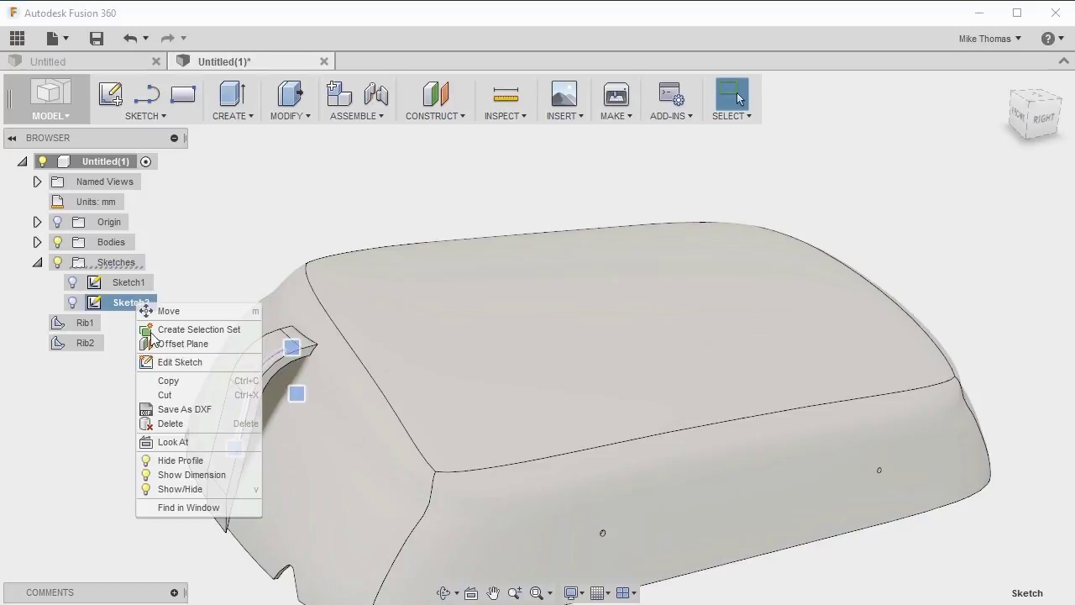
click(165, 364)
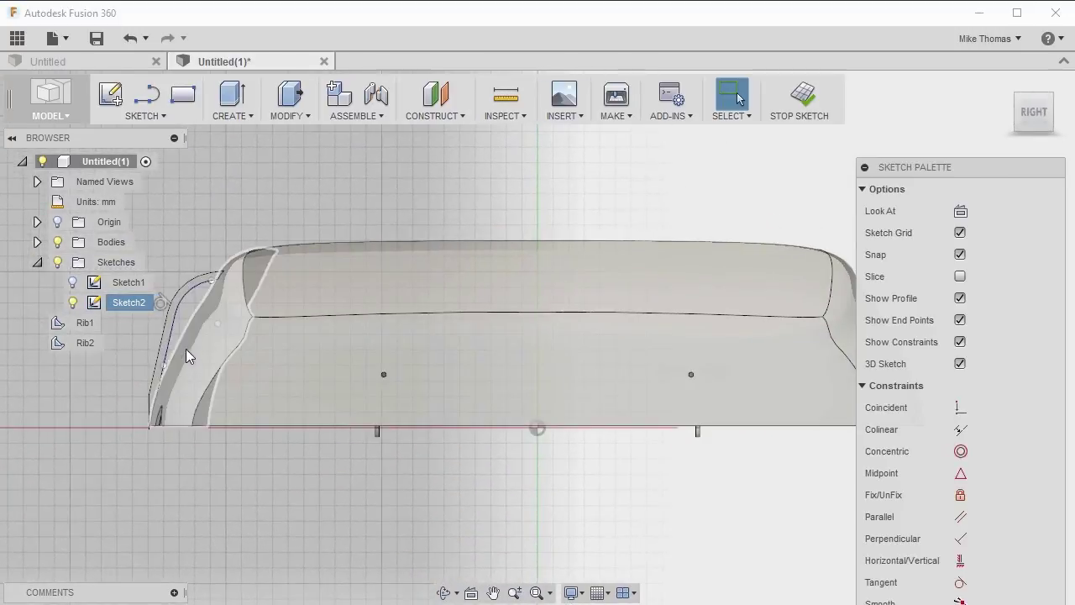
scroll(177, 369, up, 3)
mouse_move(157, 386)
mouse_down()
mouse_move(181, 369)
mouse_move(182, 378)
mouse_up()
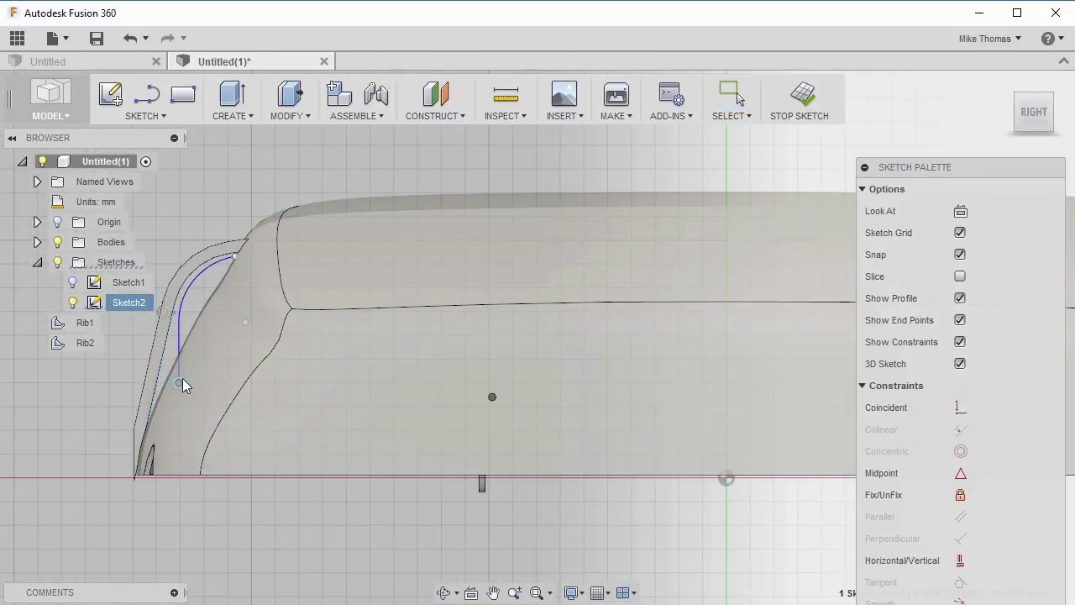
click(799, 97)
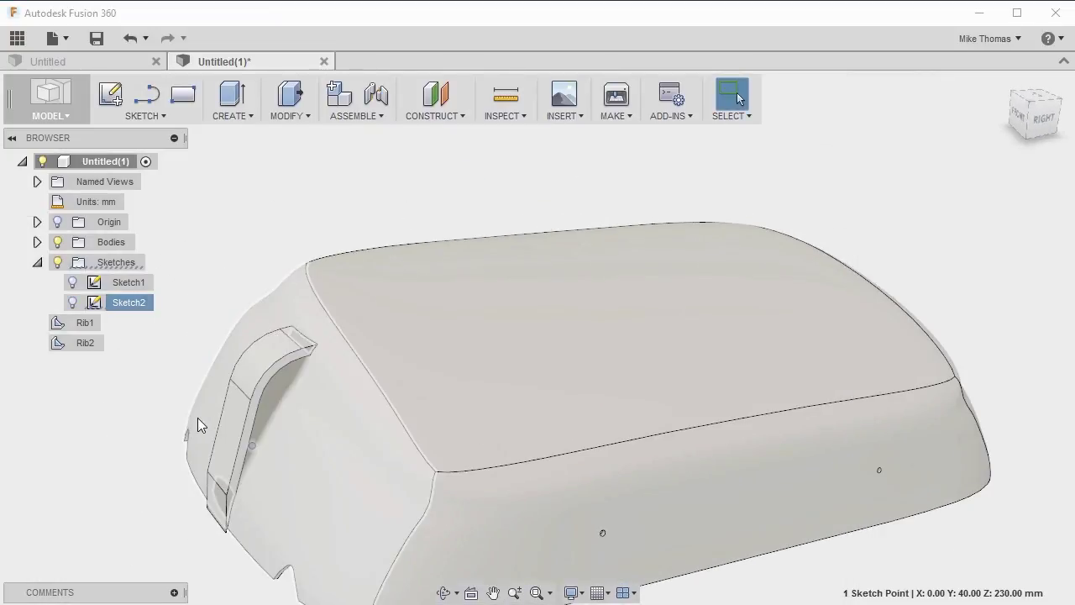